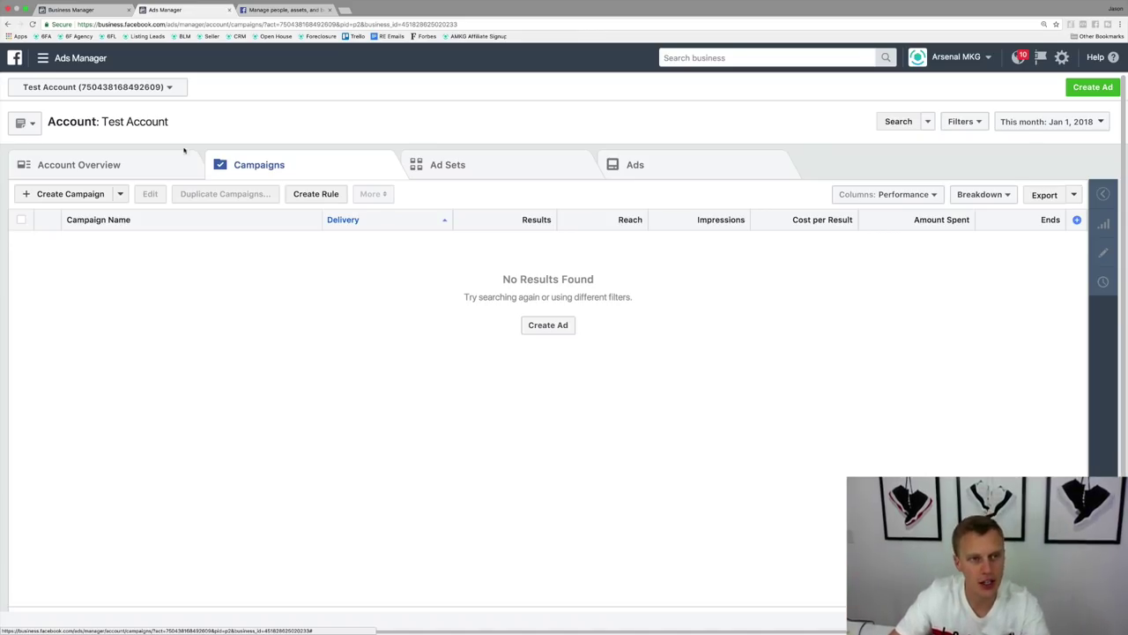
pyautogui.moveTo(176, 123); pyautogui.dragTo(47, 122)
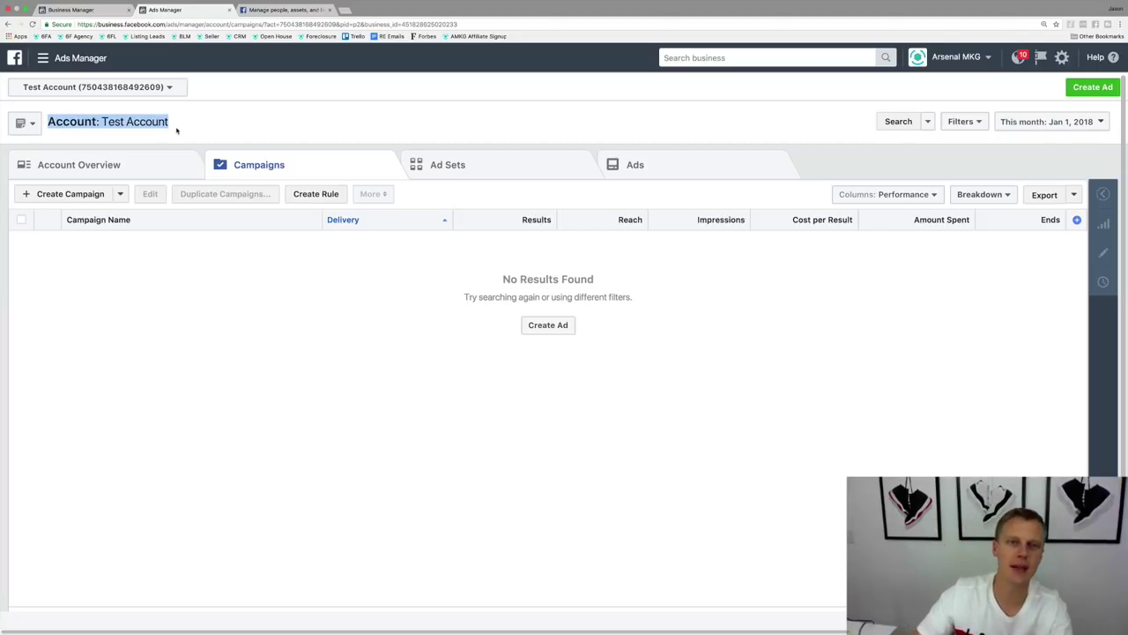
pyautogui.click(60, 58)
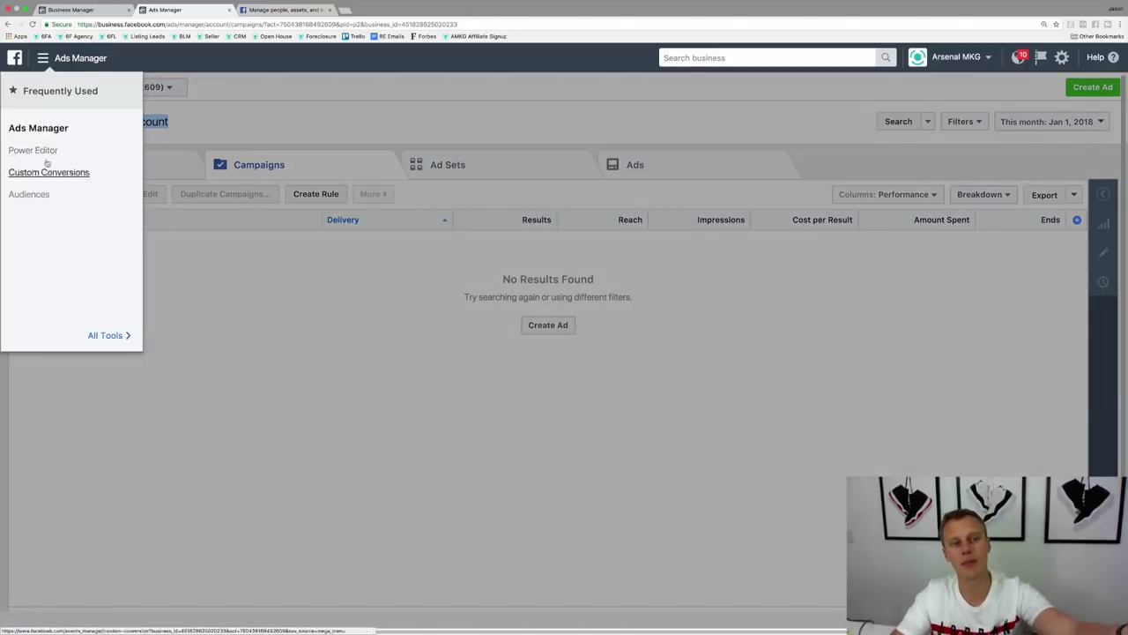
pyautogui.click(108, 336)
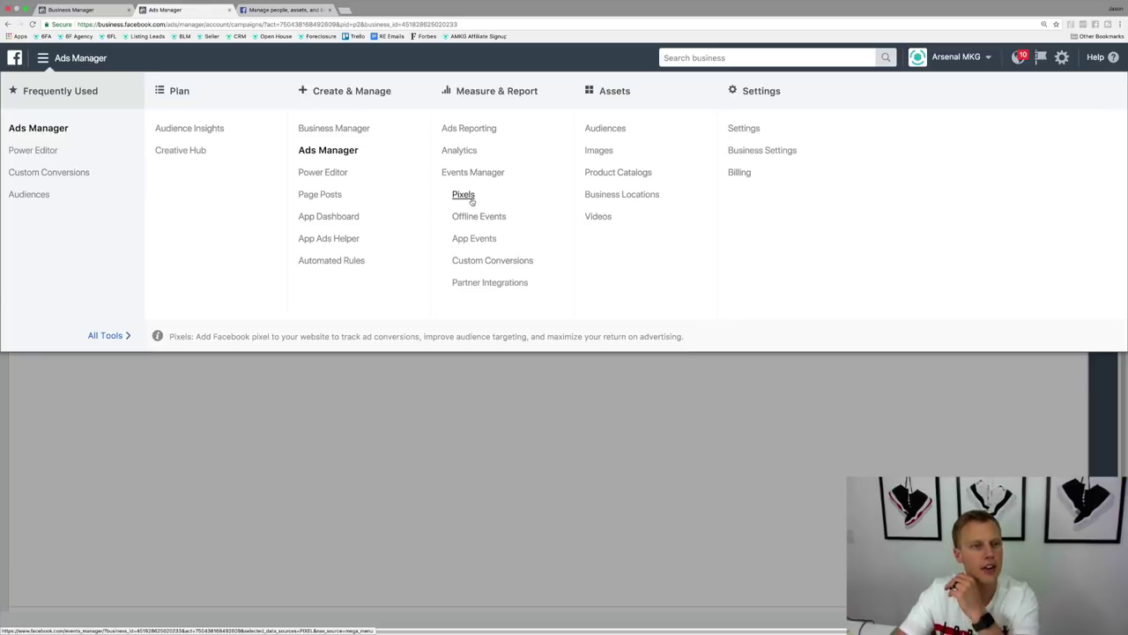
pyautogui.click(655, 357)
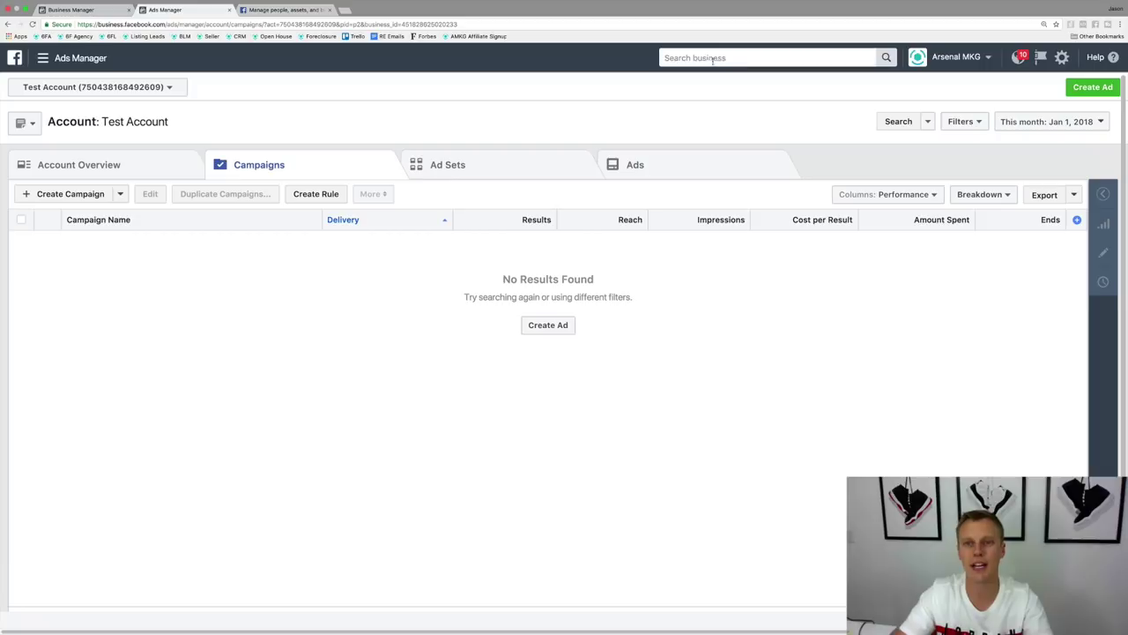
# Search the business tools for "pixel" and open the Pixels tool.
pyautogui.click(684, 58)
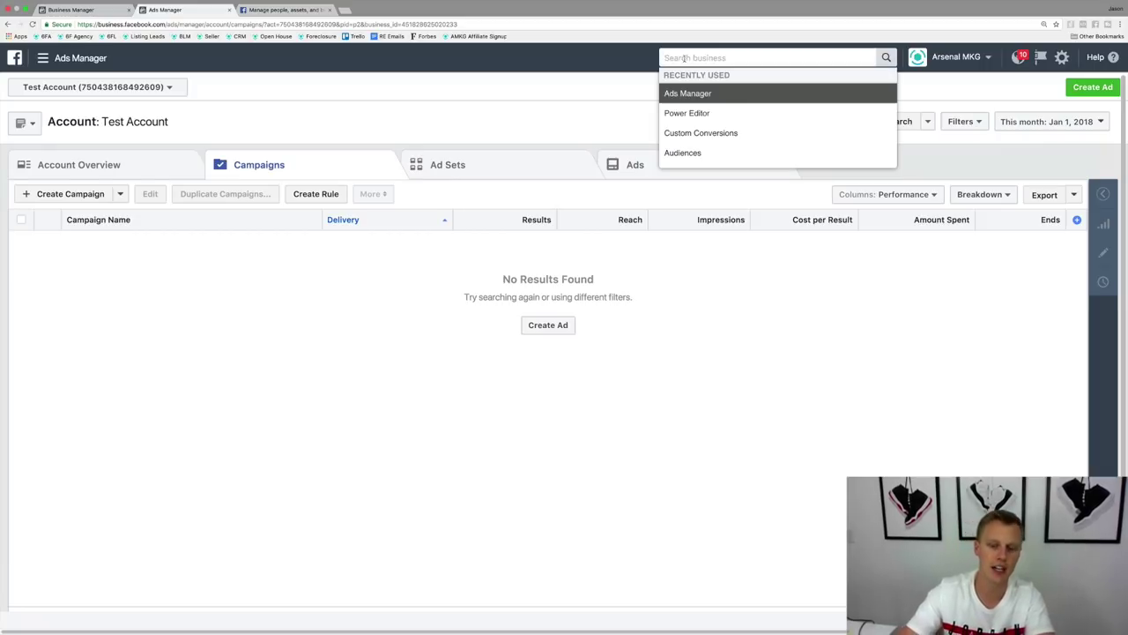
pyautogui.write('pixel')
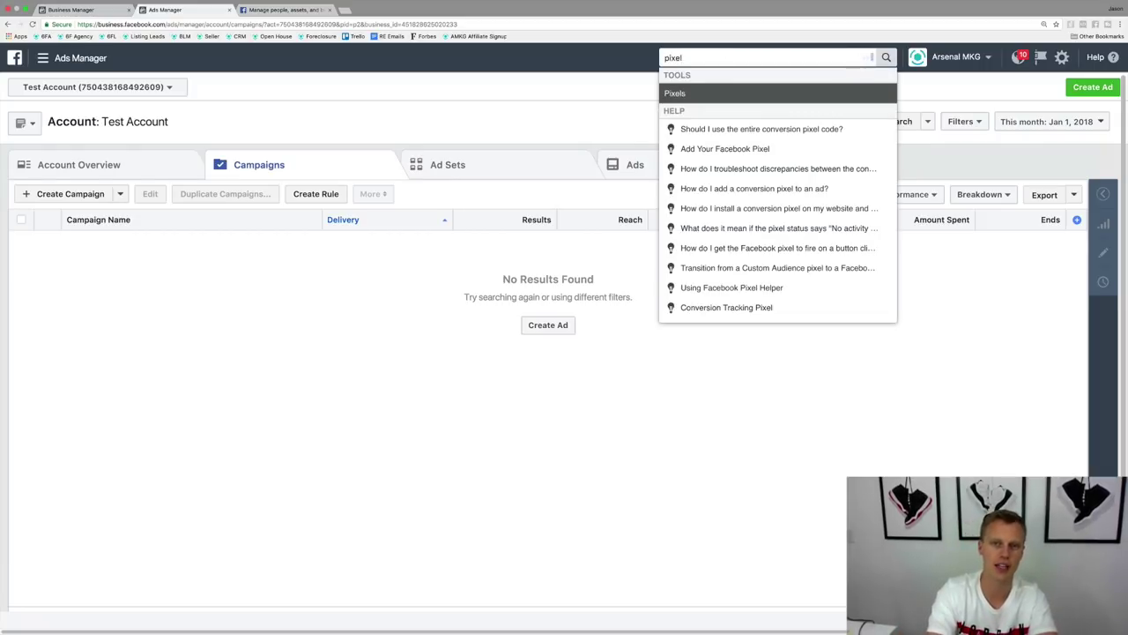
pyautogui.press('Return')
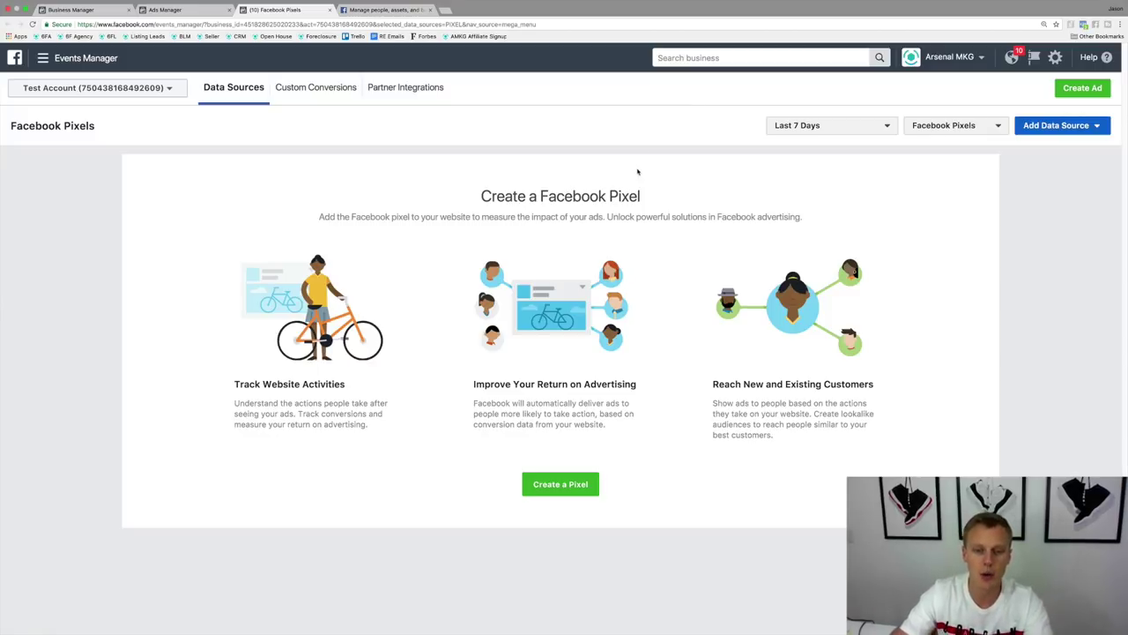
pyautogui.click(558, 487)
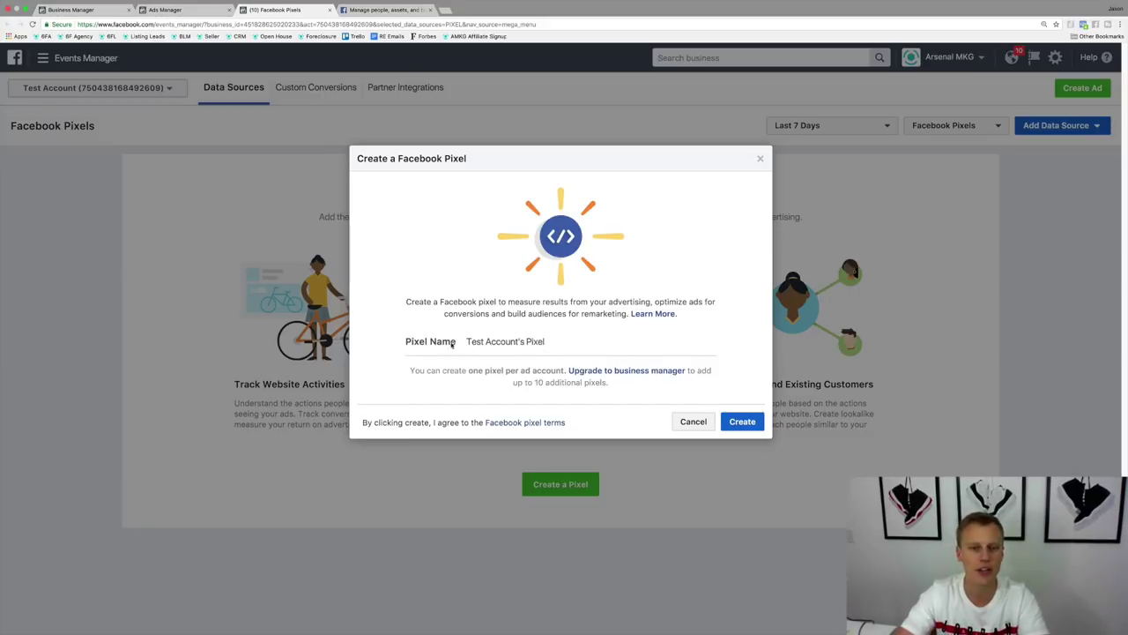
pyautogui.click(743, 422)
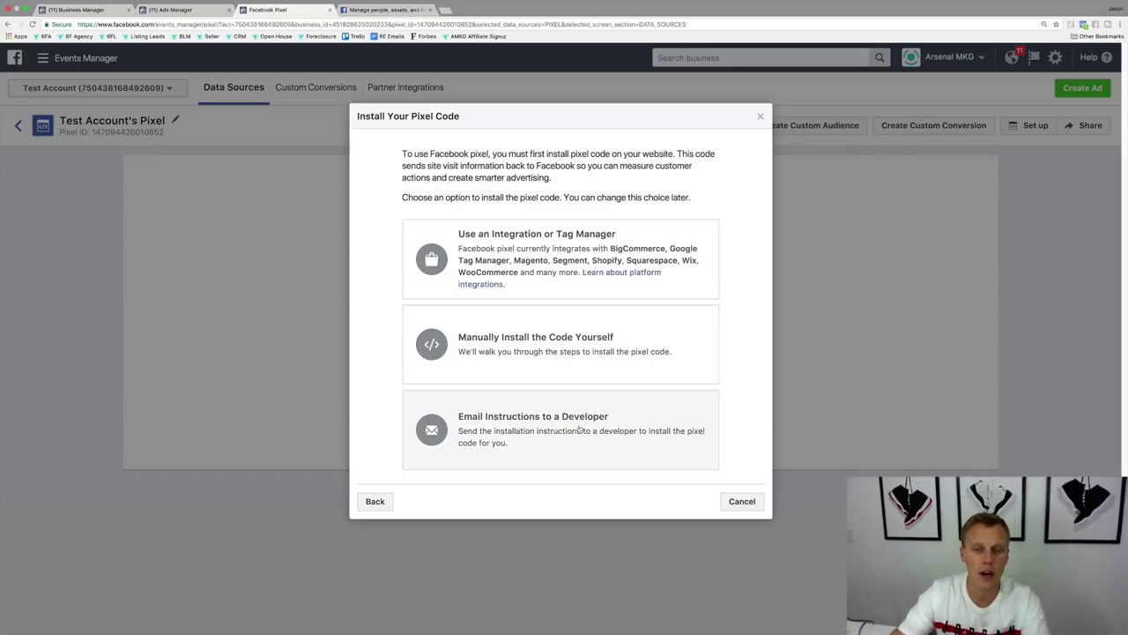
# Choose to install the pixel code manually and copy the entire base code from the installation instructions.
pyautogui.click(538, 346)
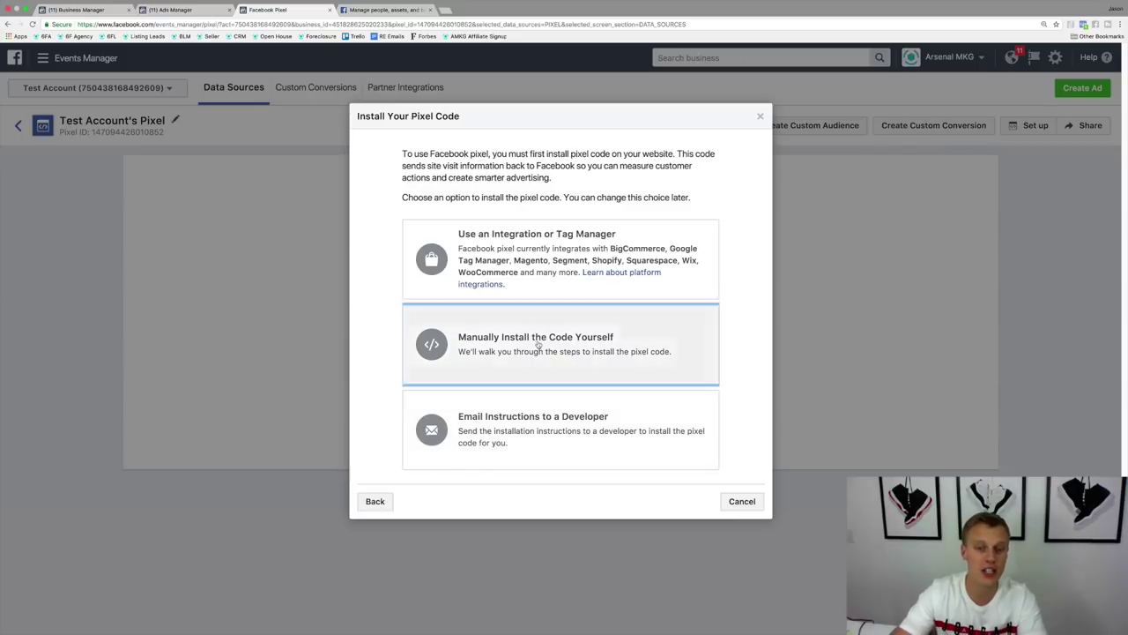
pyautogui.scroll(-5, 360, 431)
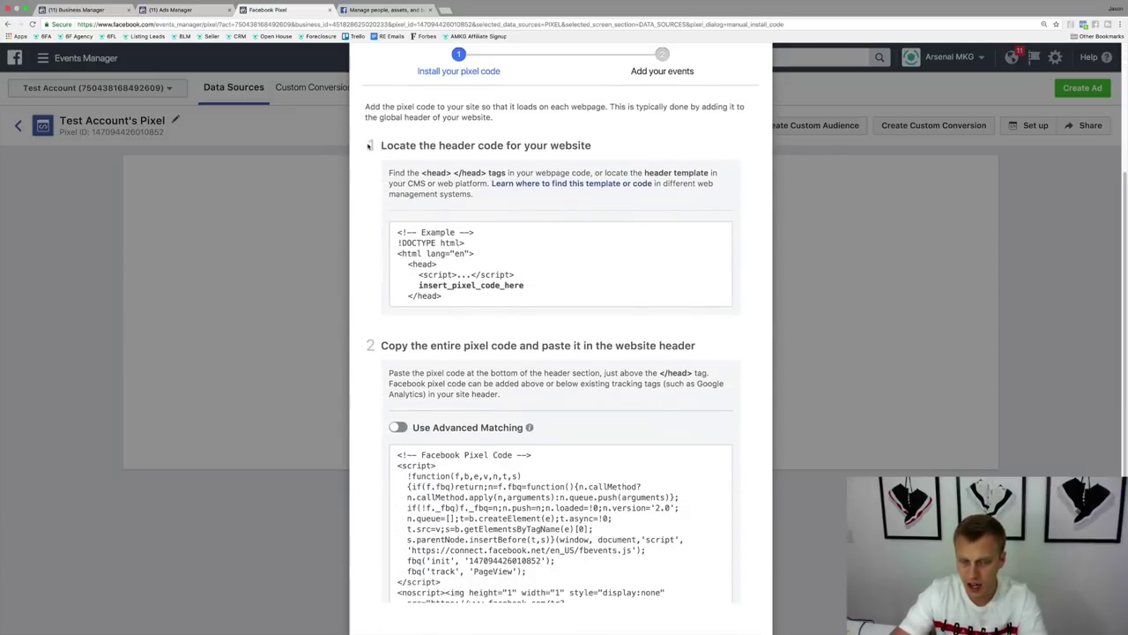
pyautogui.moveTo(400, 145); pyautogui.dragTo(644, 144)
pyautogui.scroll(-3, 360, 297)
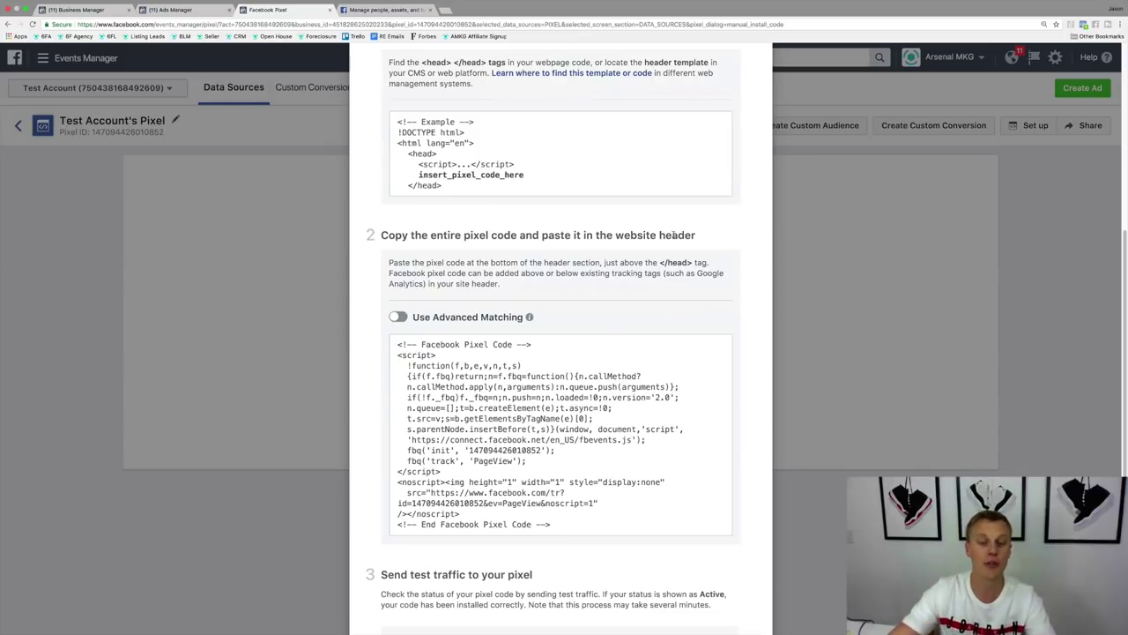
pyautogui.moveTo(449, 386)
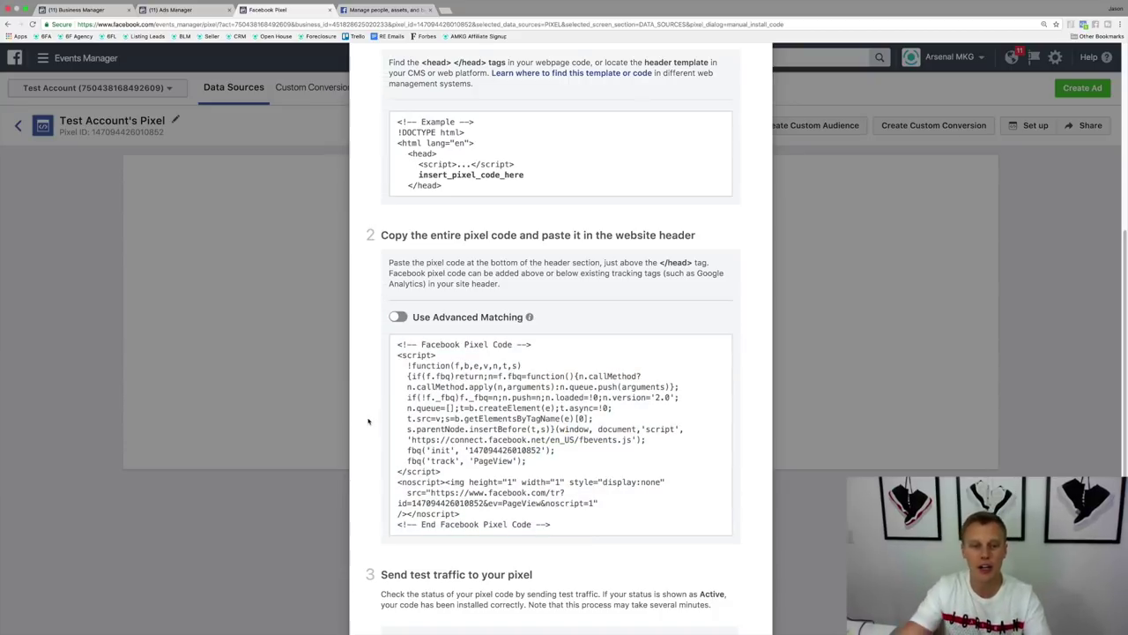
pyautogui.moveTo(561, 430)
pyautogui.click(561, 430)
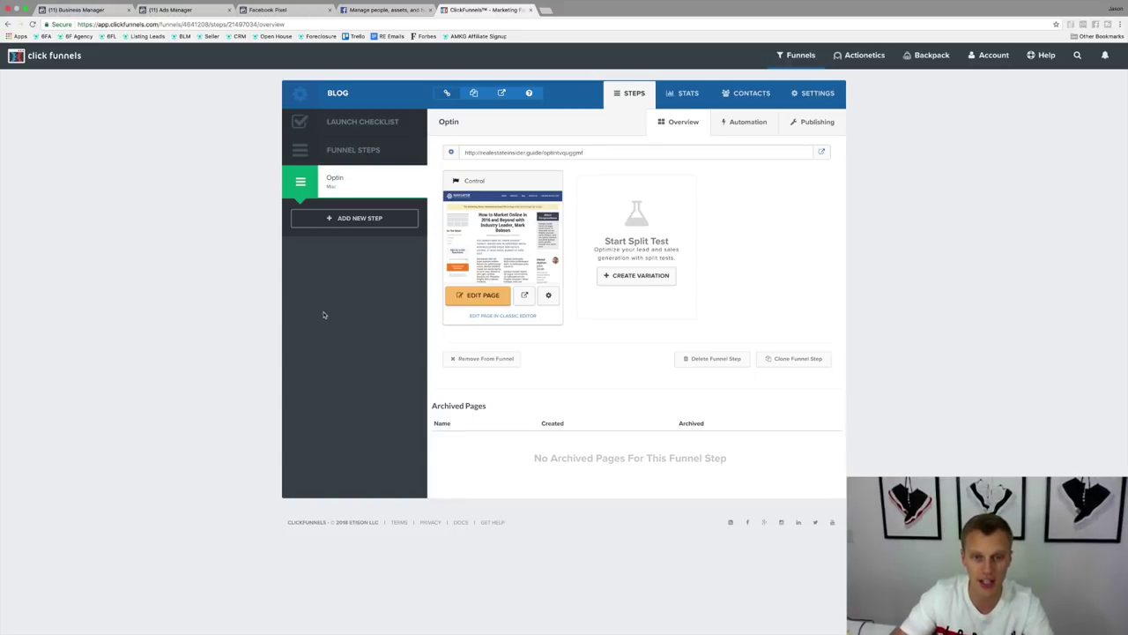
# Open the Blog funnel's Optin page in the page editor and bring up its tracking code settings.
pyautogui.click(476, 300)
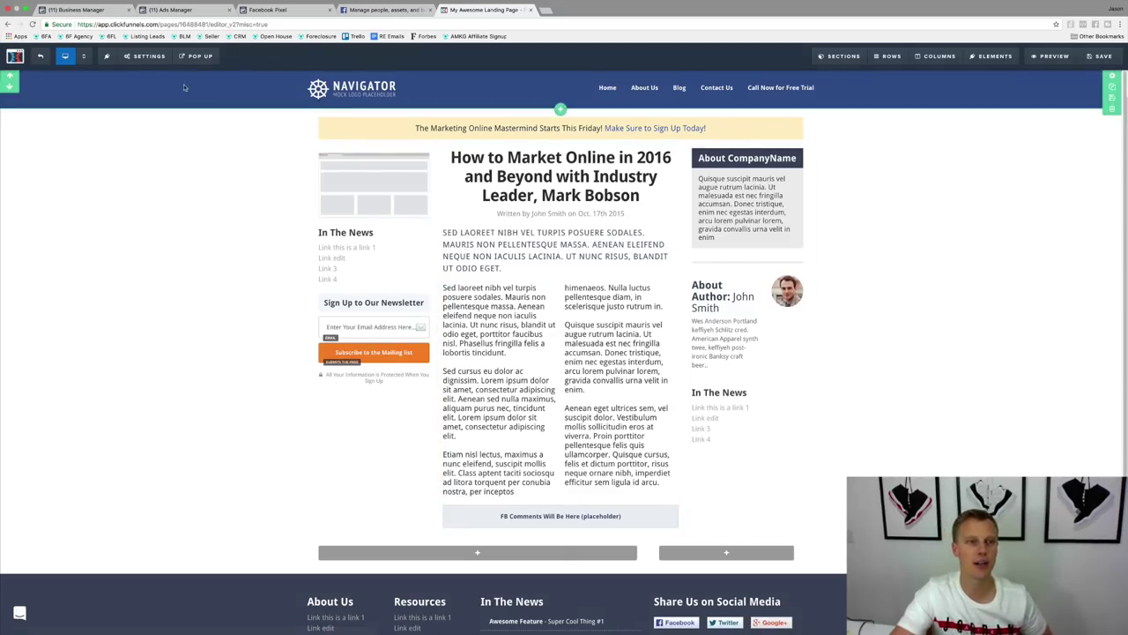
pyautogui.click(126, 58)
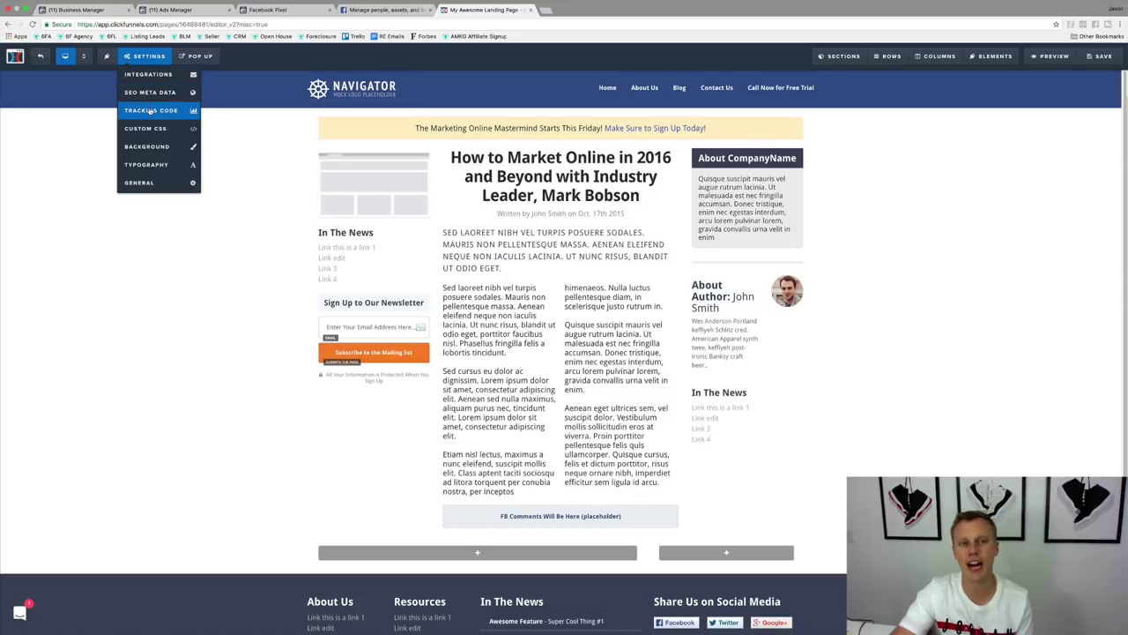
pyautogui.click(151, 111)
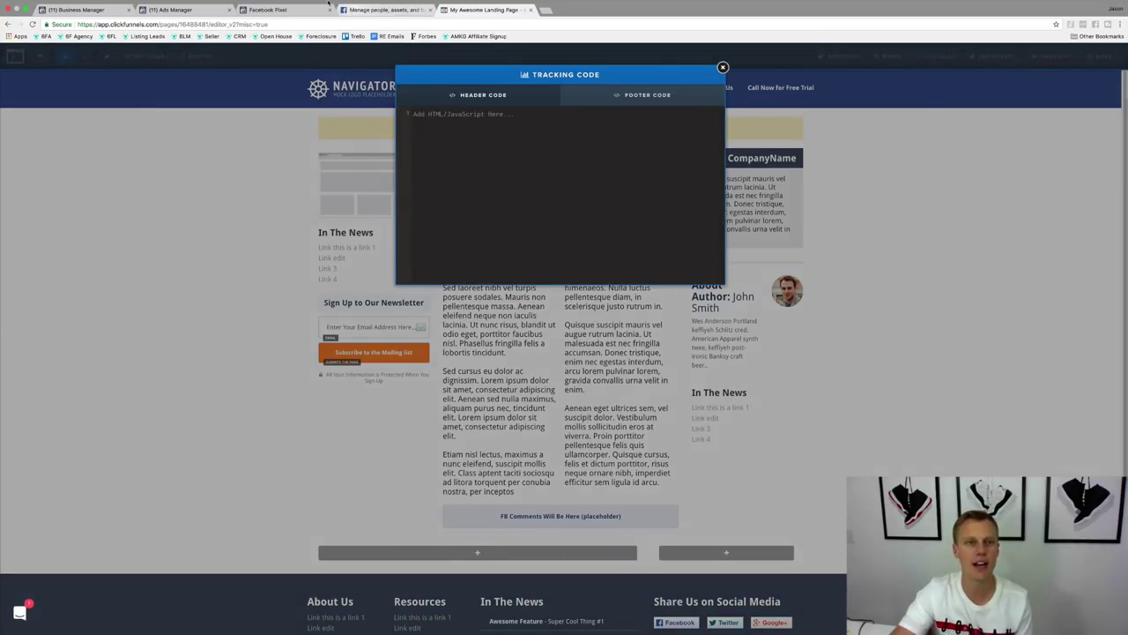
# Paste the copied Facebook pixel code into the landing page's header tracking code and save the page.
pyautogui.click(288, 10)
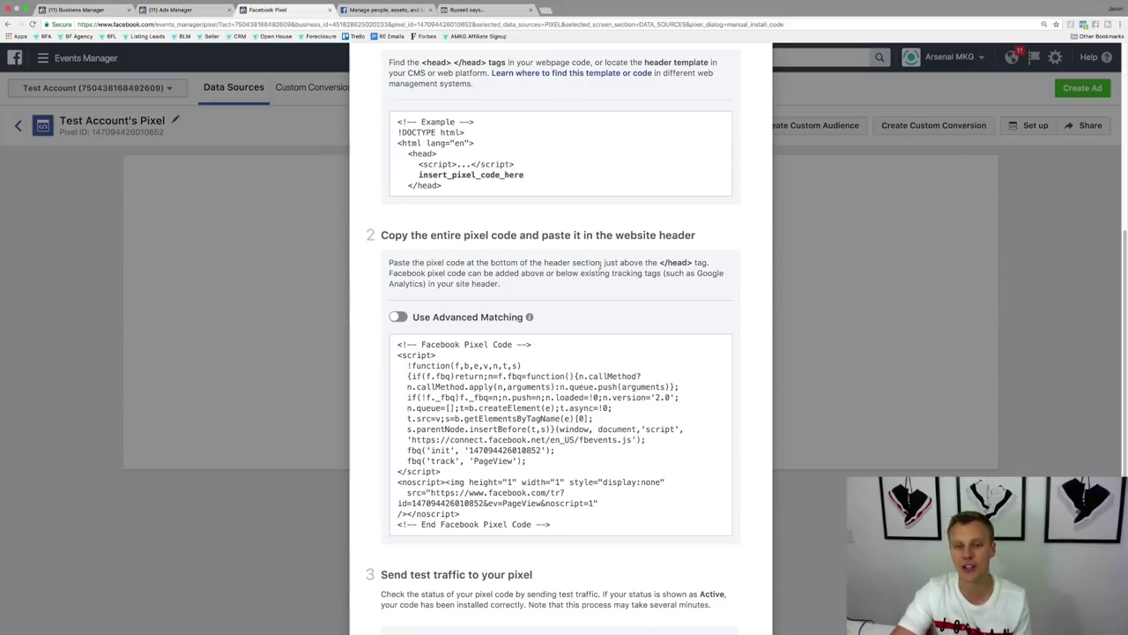
pyautogui.click(511, 11)
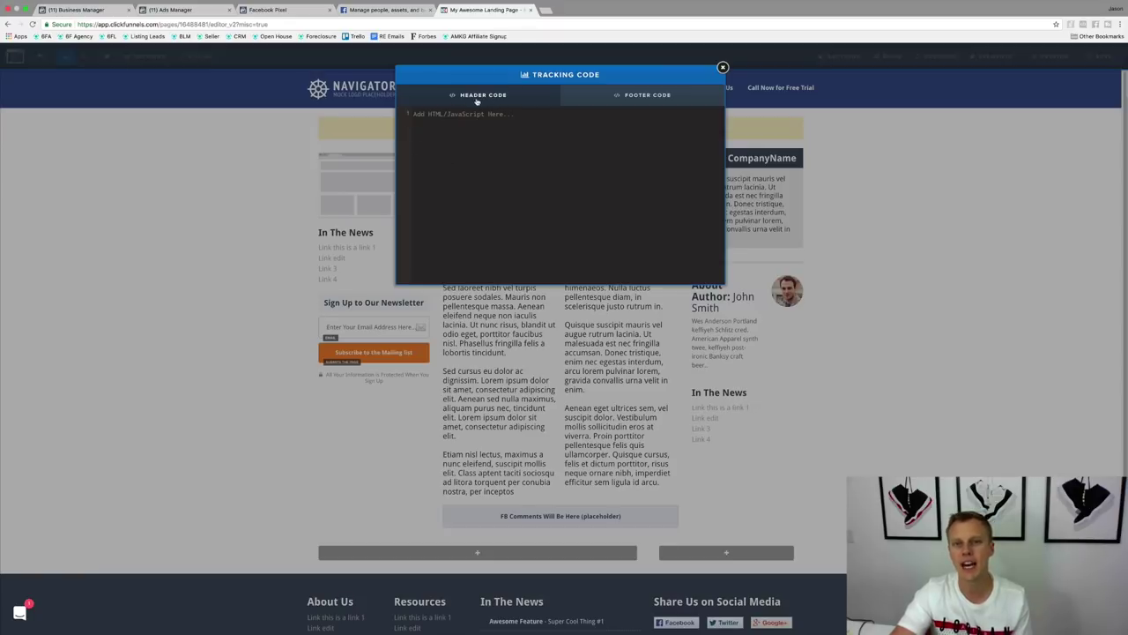
pyautogui.click(440, 117)
pyautogui.press('super+v')
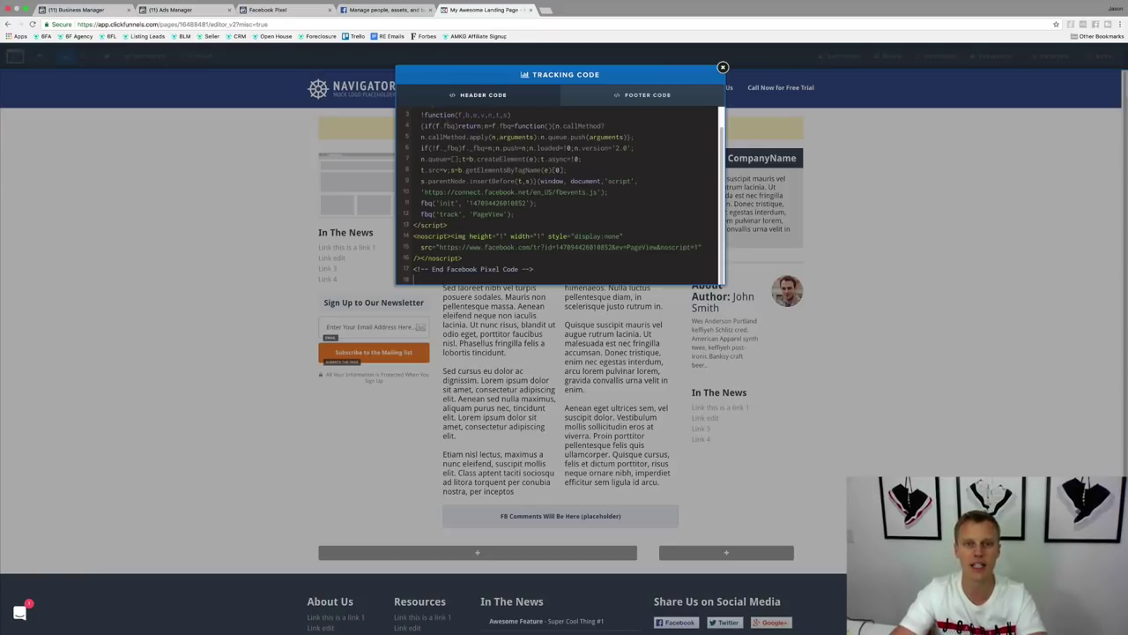
pyautogui.scroll(1, 532, 216)
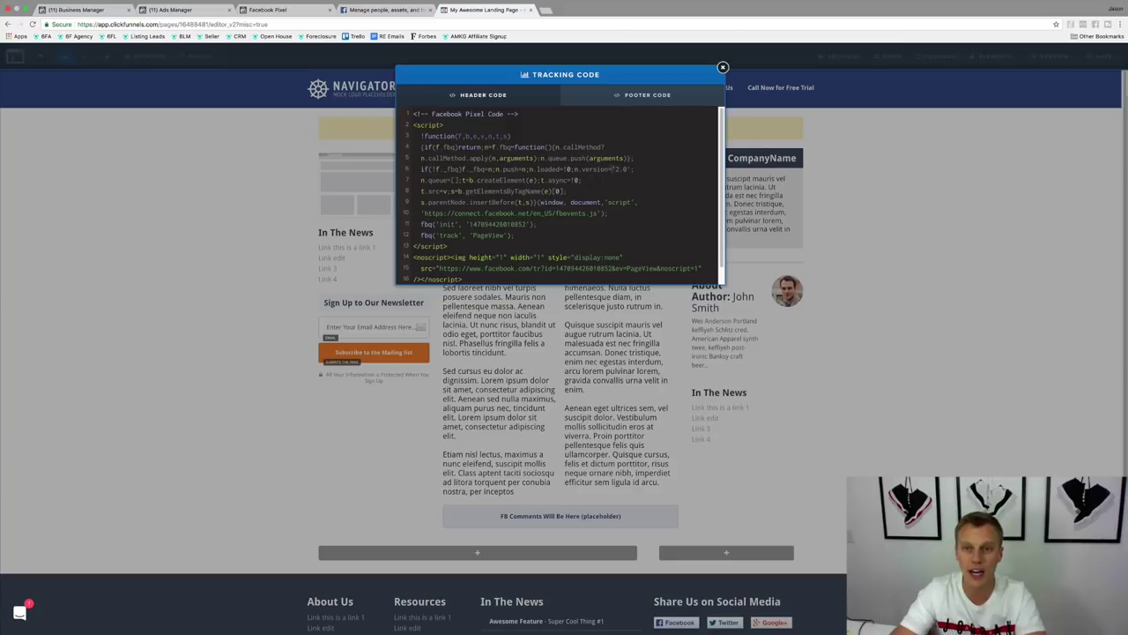
pyautogui.click(840, 134)
pyautogui.click(1085, 62)
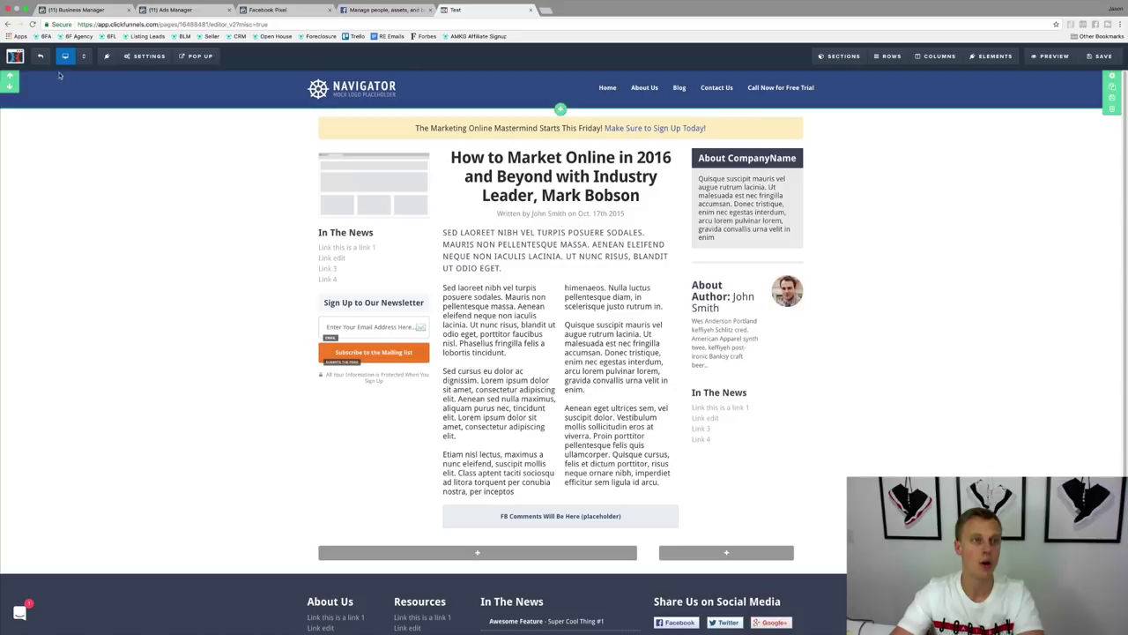
# Leave the page editor, paste the pixel code into the Blog funnel's head tracking code and save the funnel settings.
pyautogui.click(38, 57)
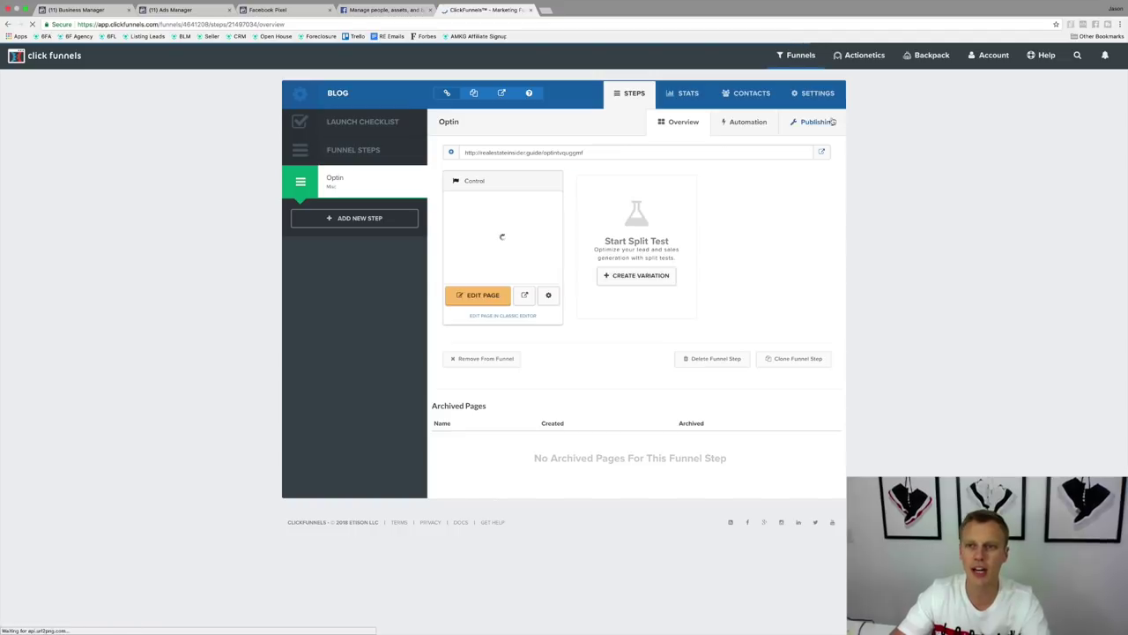
pyautogui.click(810, 95)
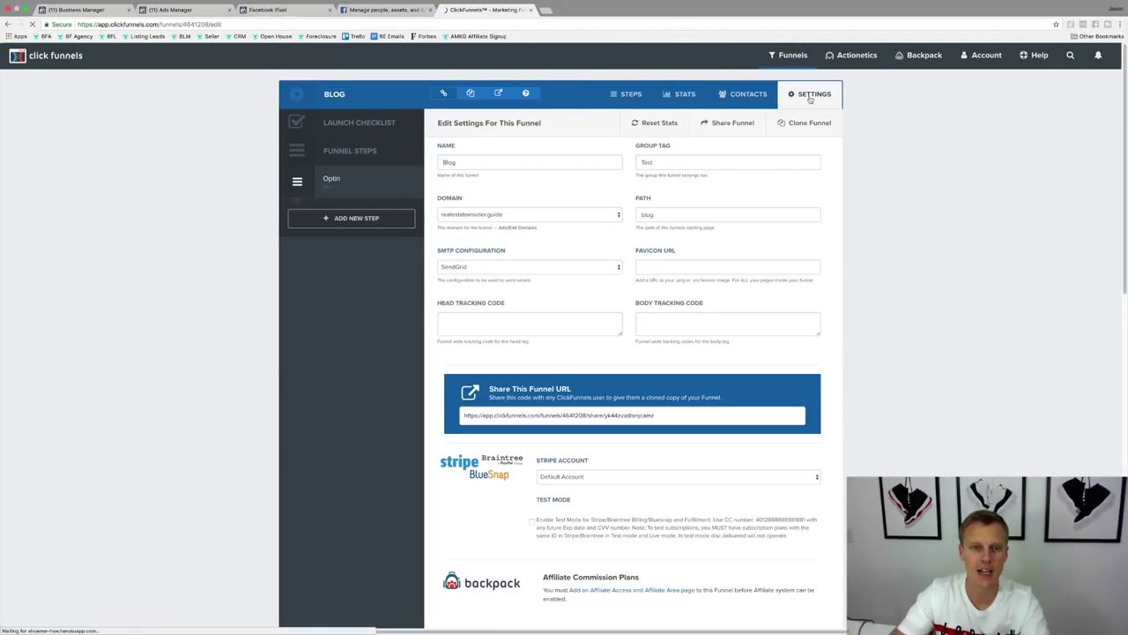
pyautogui.moveTo(621, 333); pyautogui.dragTo(620, 511)
pyautogui.click(528, 325)
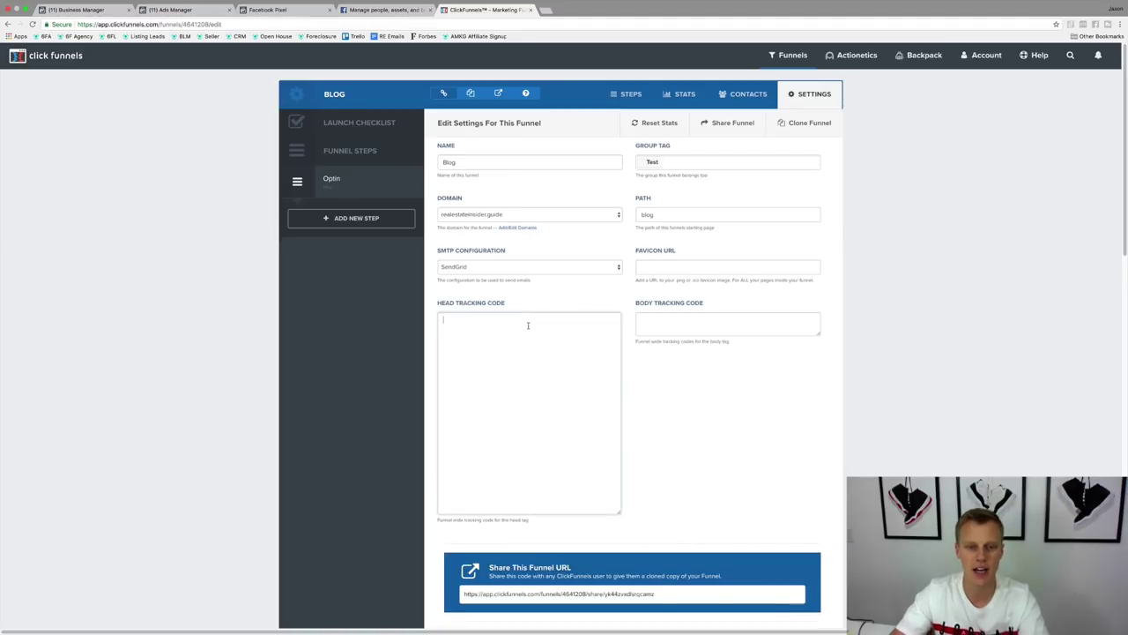
pyautogui.press('super+v')
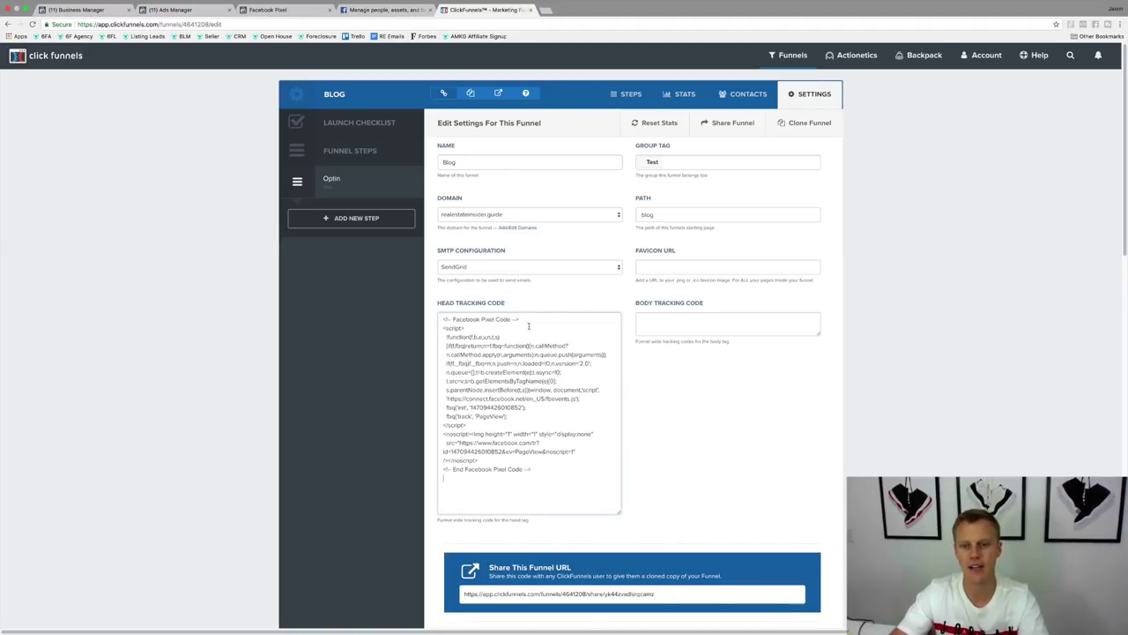
pyautogui.scroll(-15, 722, 383)
pyautogui.click(769, 555)
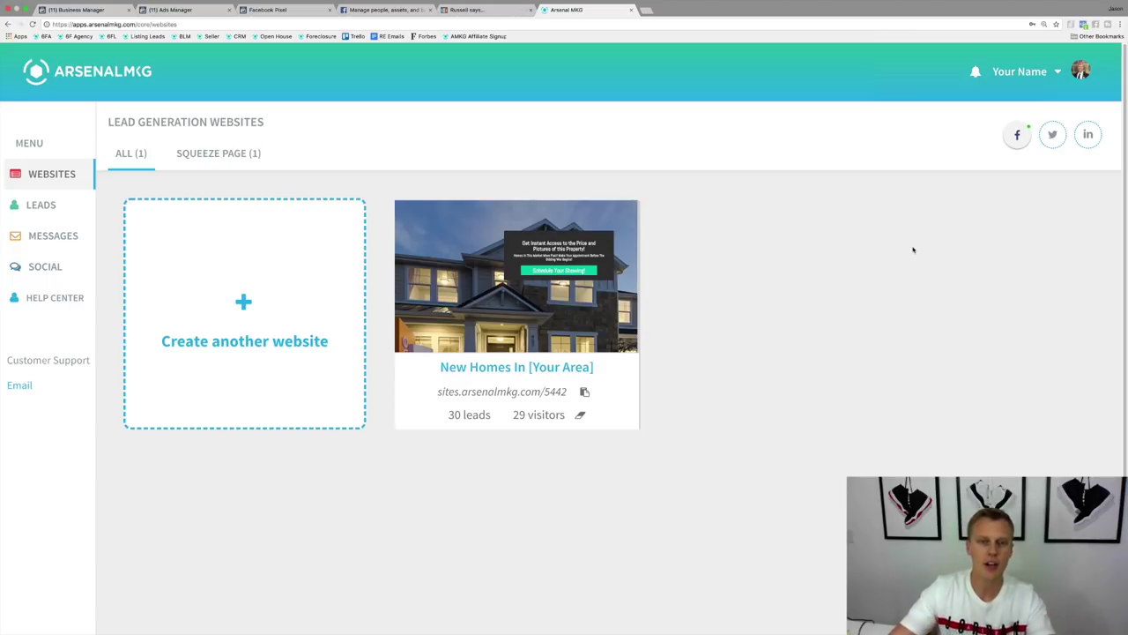
# Open the "New Homes In [Your Area]" website for editing and expand the landing page's advanced options.
pyautogui.moveTo(459, 231)
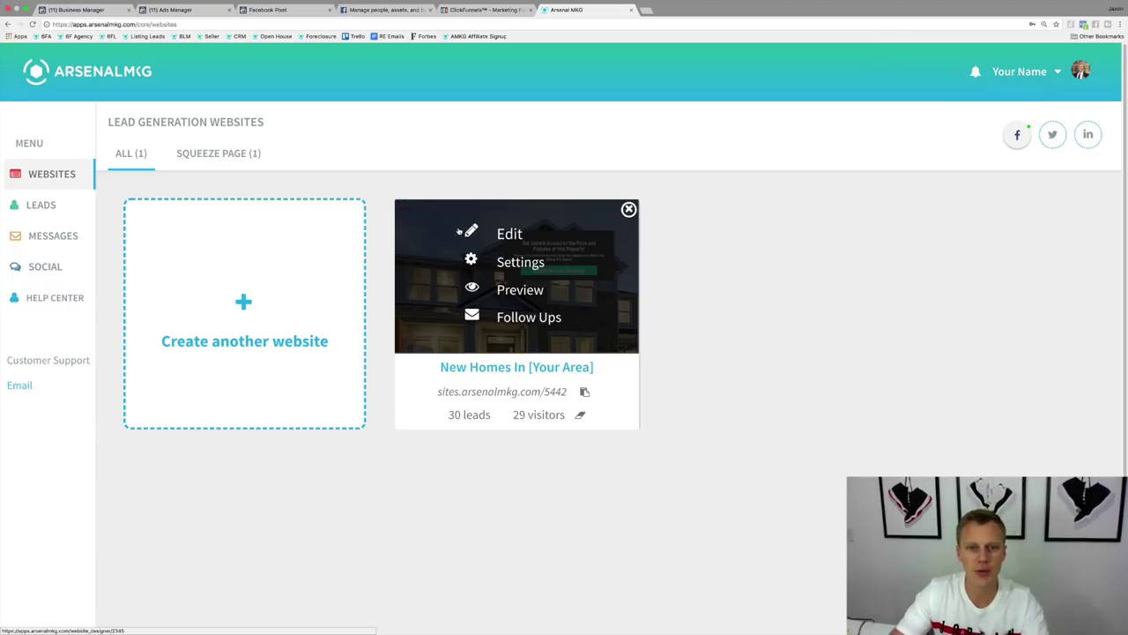
pyautogui.click(508, 234)
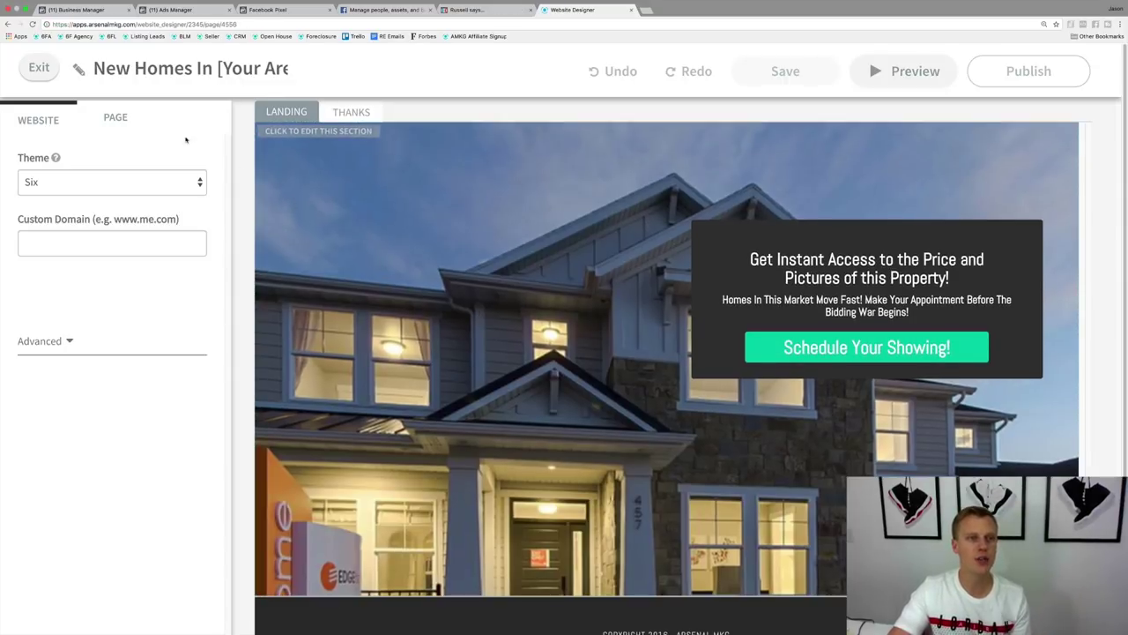
pyautogui.click(121, 117)
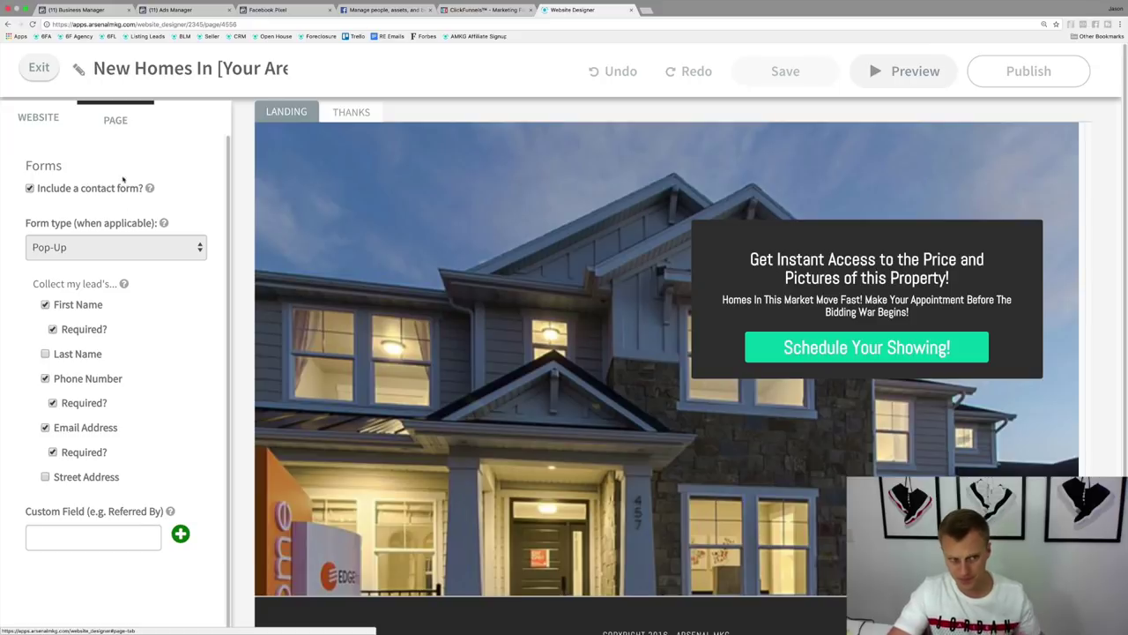
pyautogui.scroll(-5, 118, 221)
pyautogui.click(60, 559)
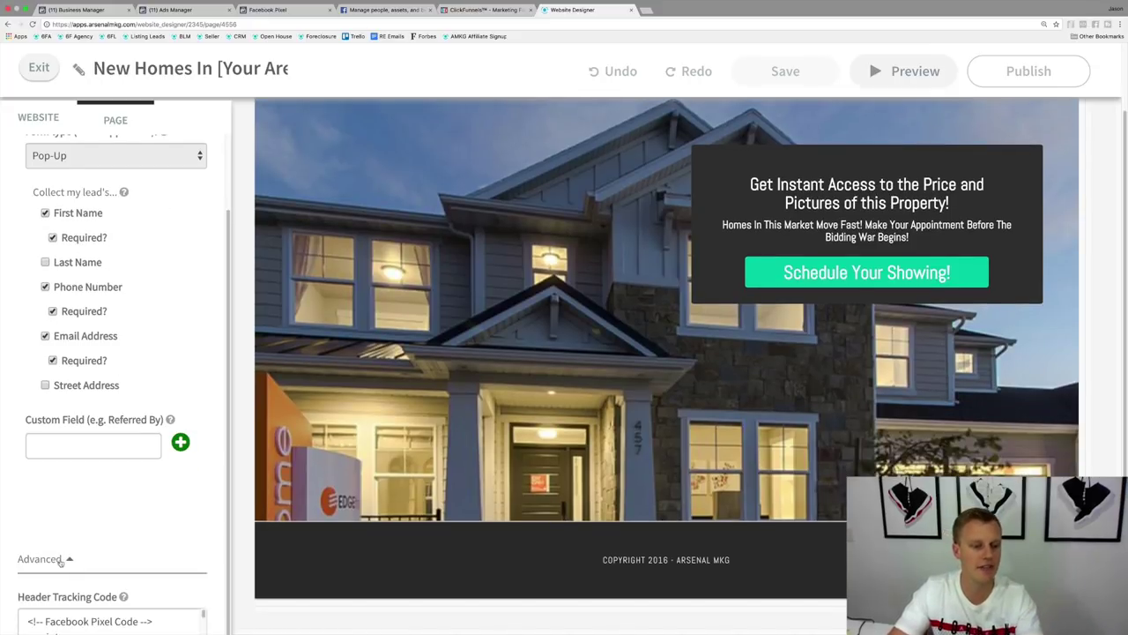
# Replace the landing page's existing header tracking code with the copied Facebook pixel code.
pyautogui.scroll(-3, 124, 467)
pyautogui.click(202, 424)
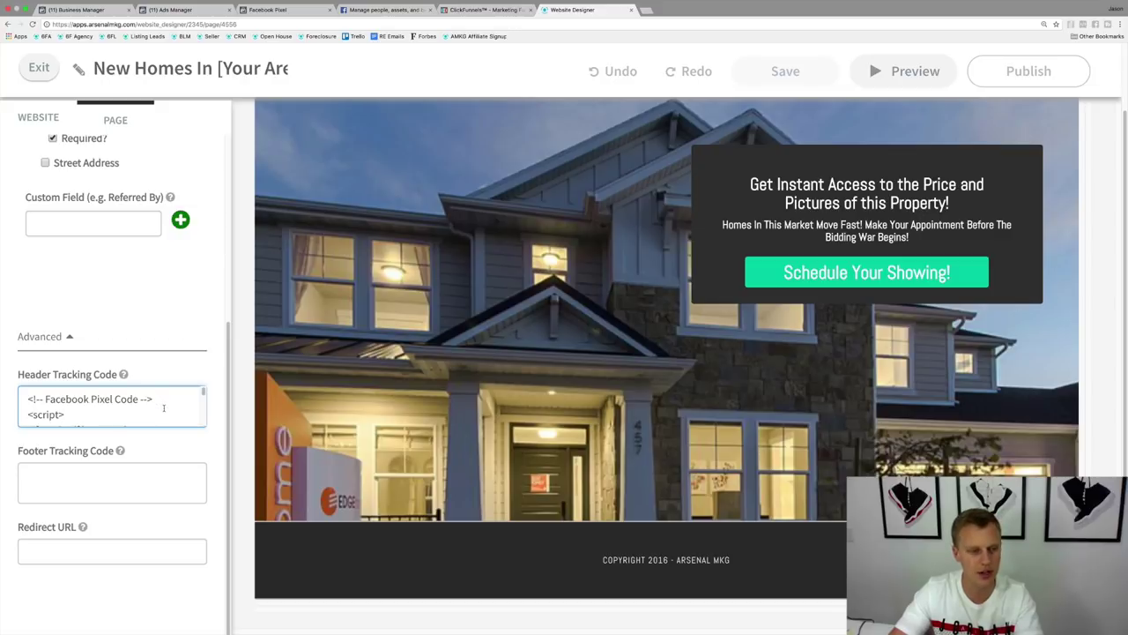
pyautogui.press('super+a')
pyautogui.press('super+v')
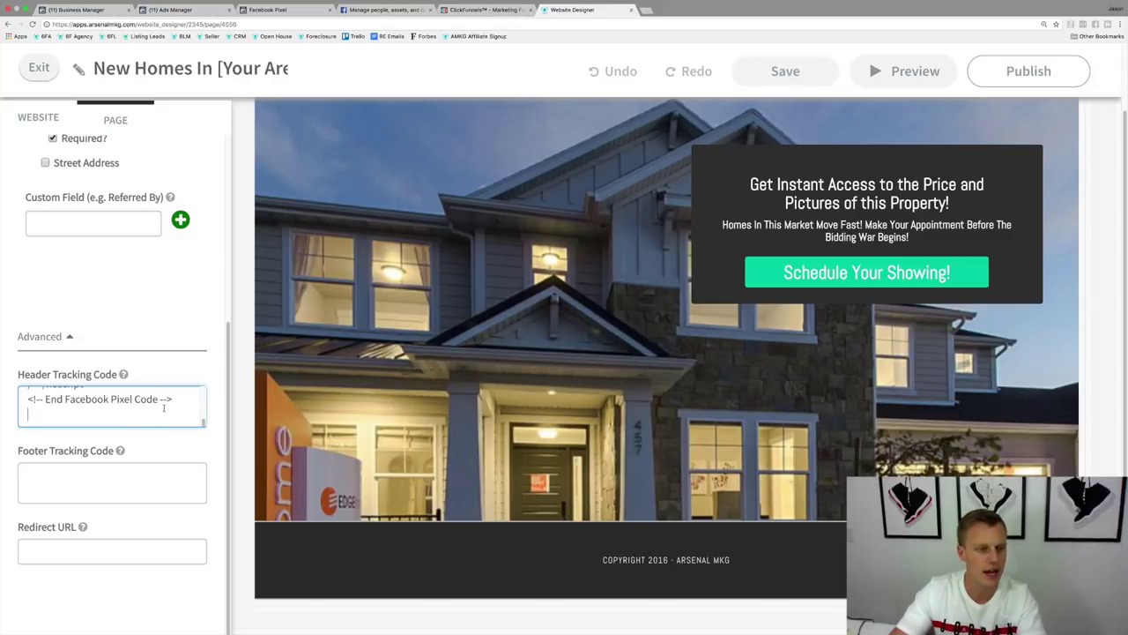
pyautogui.press('super+a')
pyautogui.press('super+v')
pyautogui.scroll(-2, 184, 347)
pyautogui.press('Return')
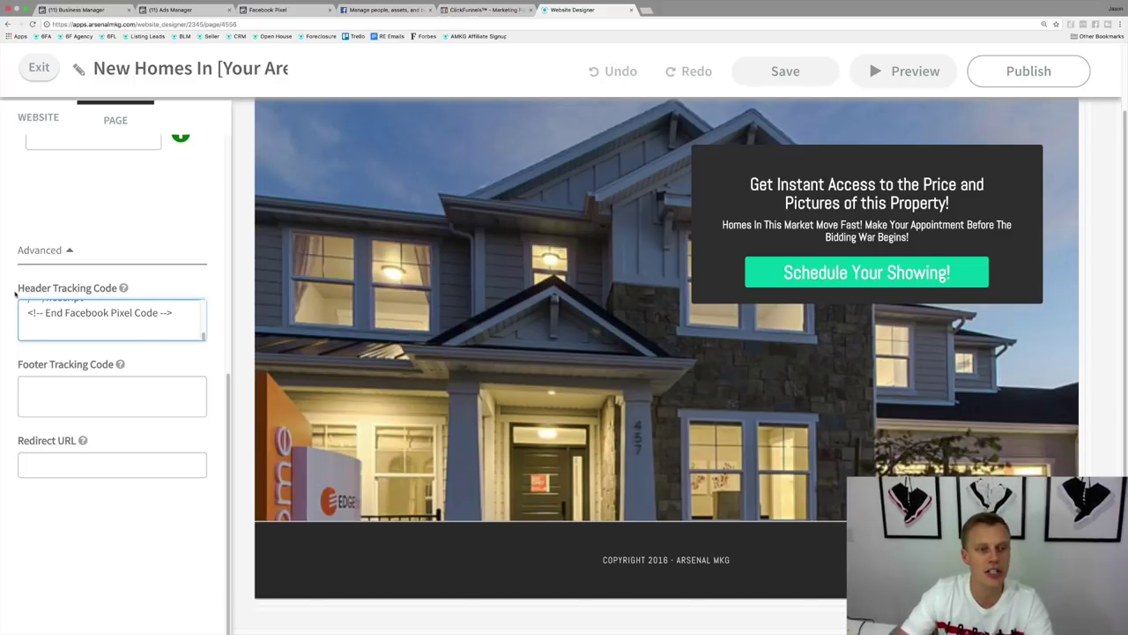
pyautogui.moveTo(354, 115)
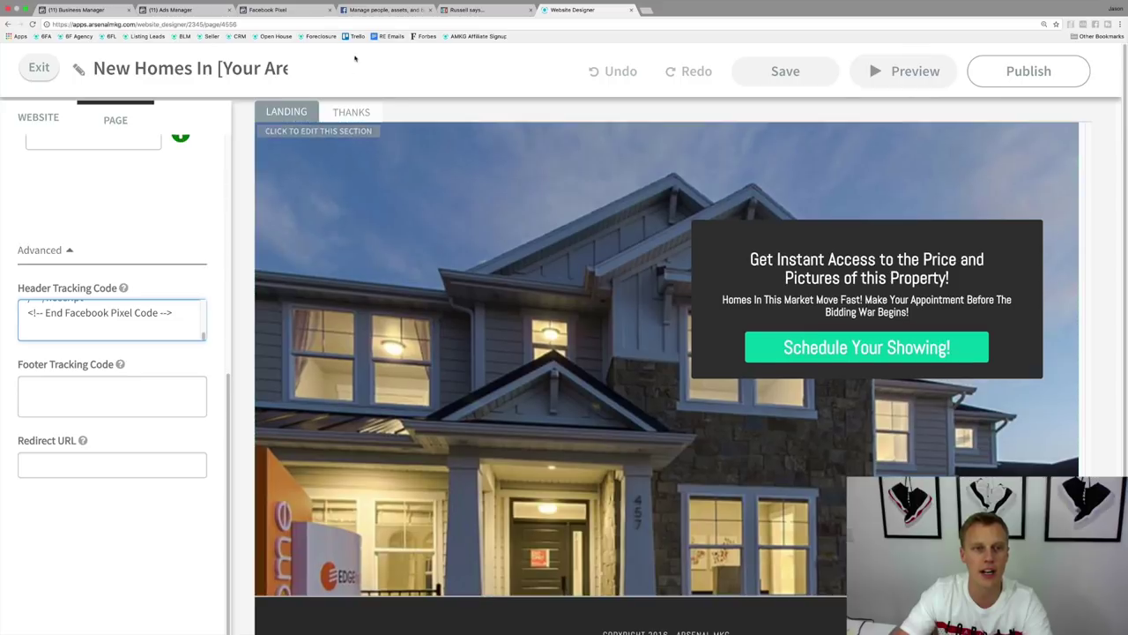
# Paste the copied Facebook pixel code into the thanks page's header tracking code and publish the website.
pyautogui.click(354, 113)
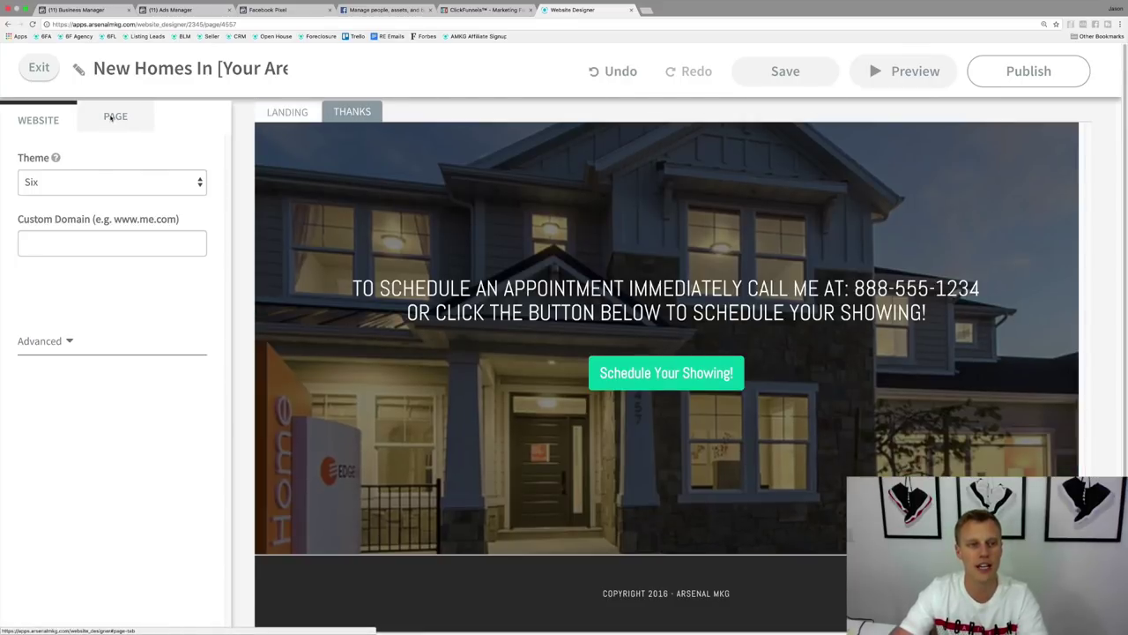
pyautogui.click(112, 119)
pyautogui.click(118, 361)
pyautogui.press('Return')
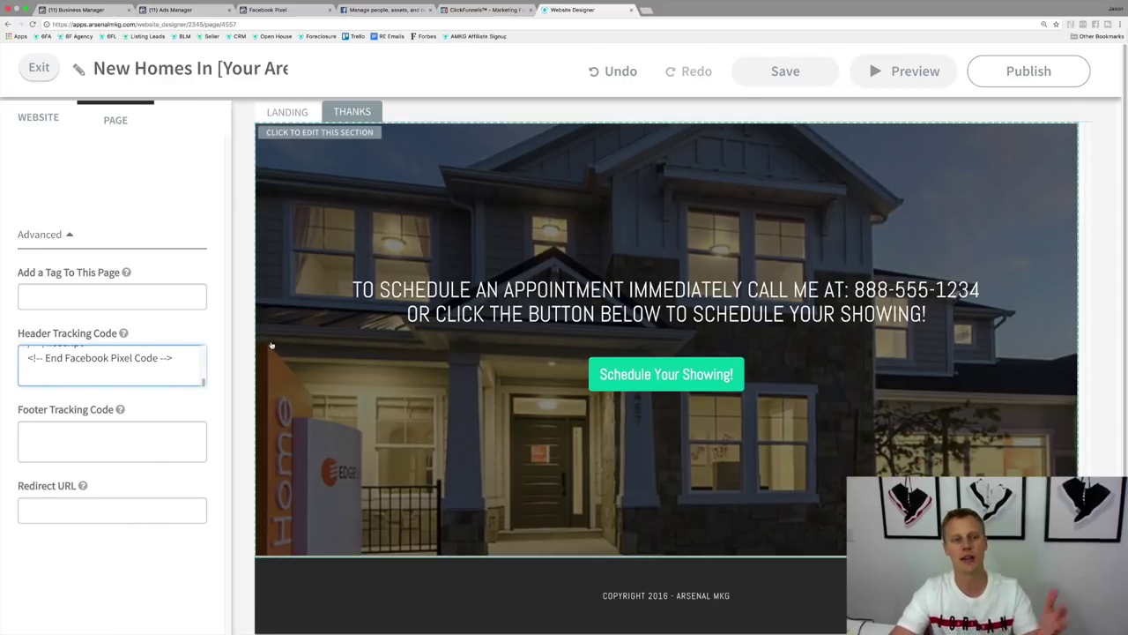
pyautogui.click(1025, 74)
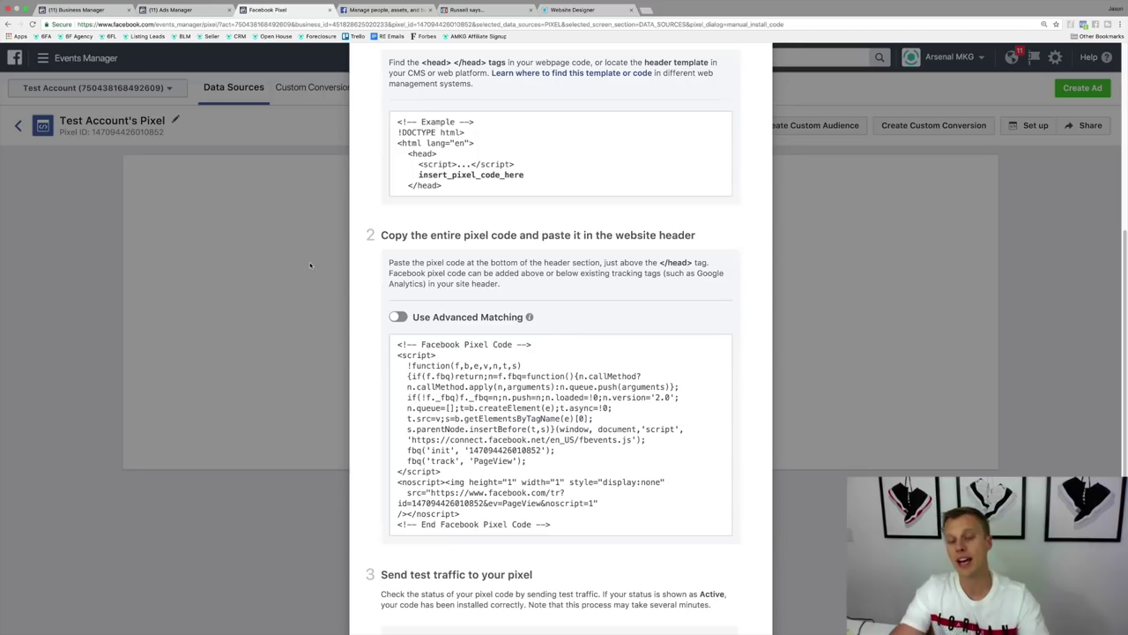
# Return to Facebook Events Manager, close the pixel install instructions and open the Audiences tool by searching for "audien".
pyautogui.click(273, 9)
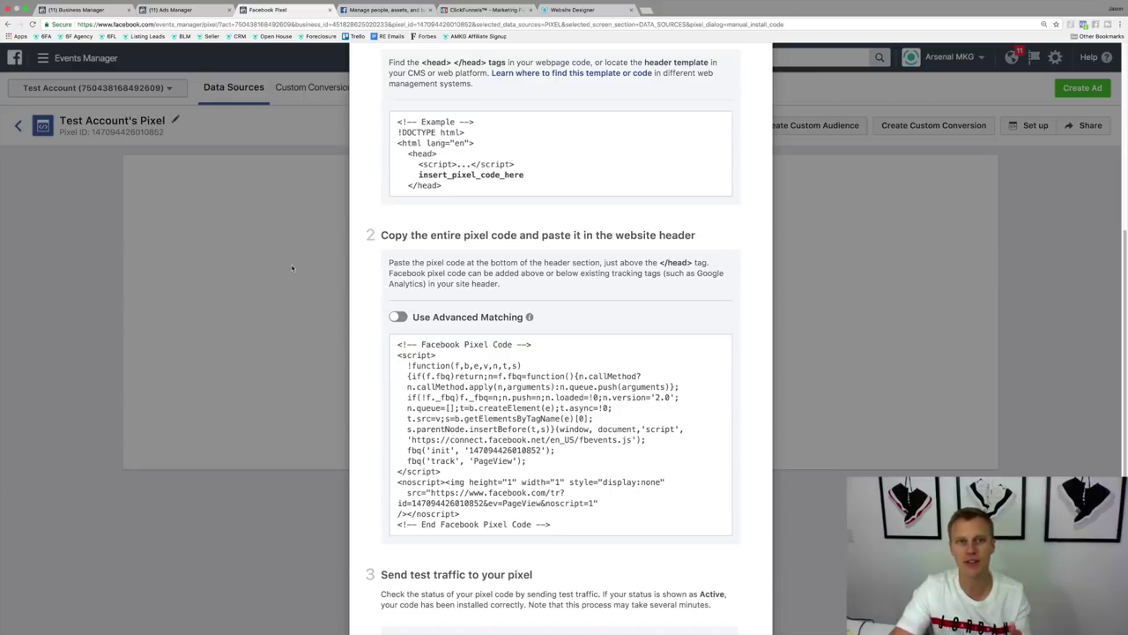
pyautogui.click(293, 269)
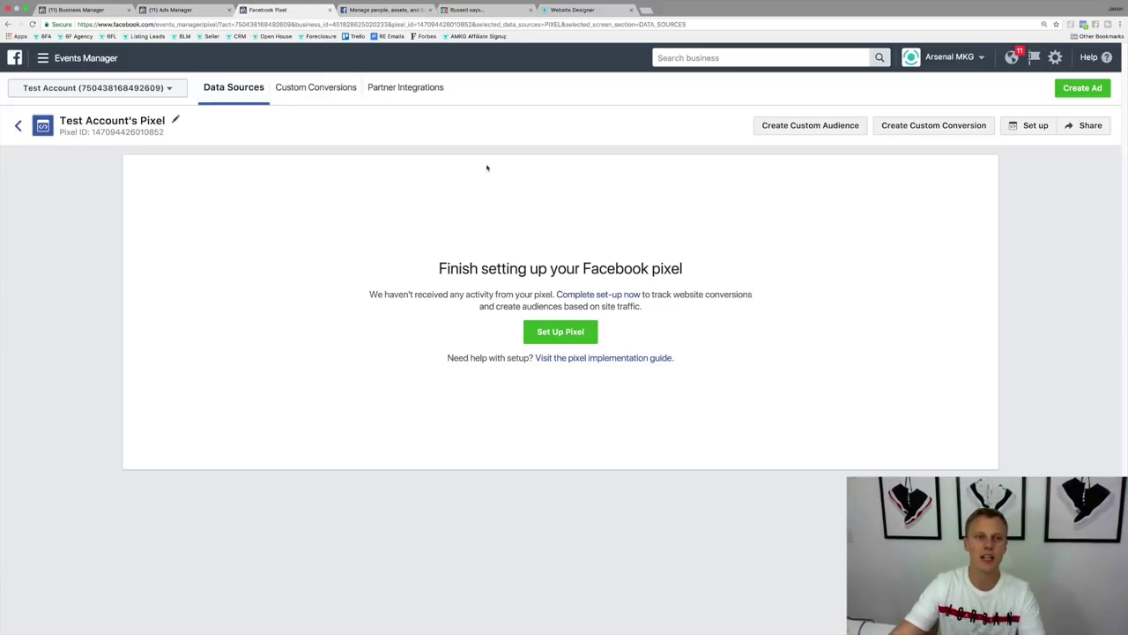
pyautogui.click(730, 57)
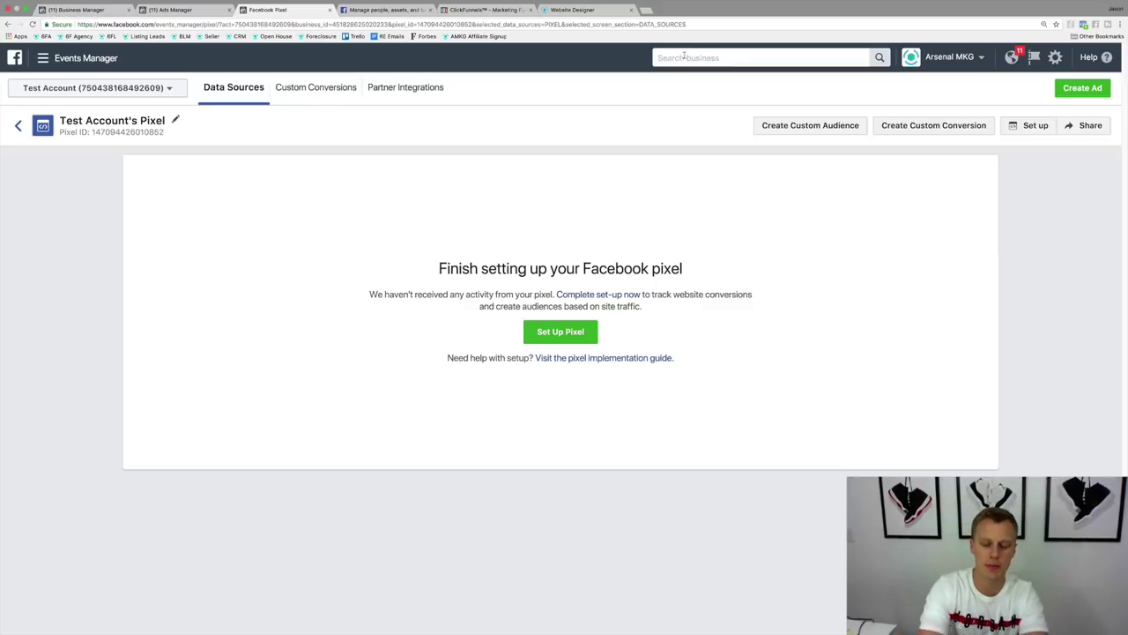
pyautogui.write('audien')
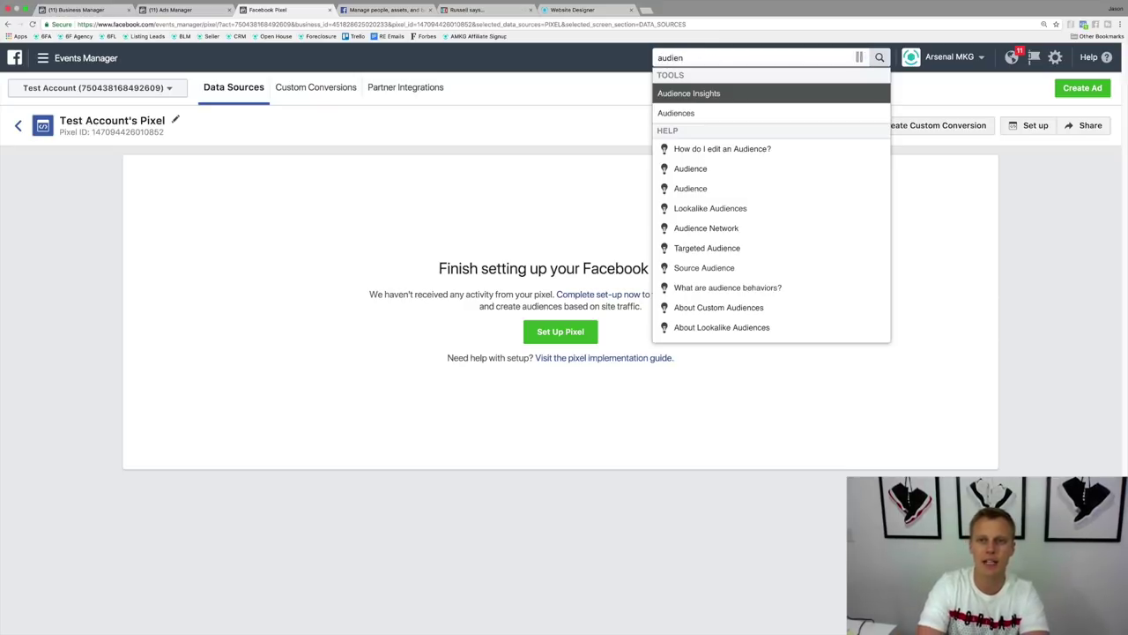
pyautogui.press('Down')
pyautogui.press('Return')
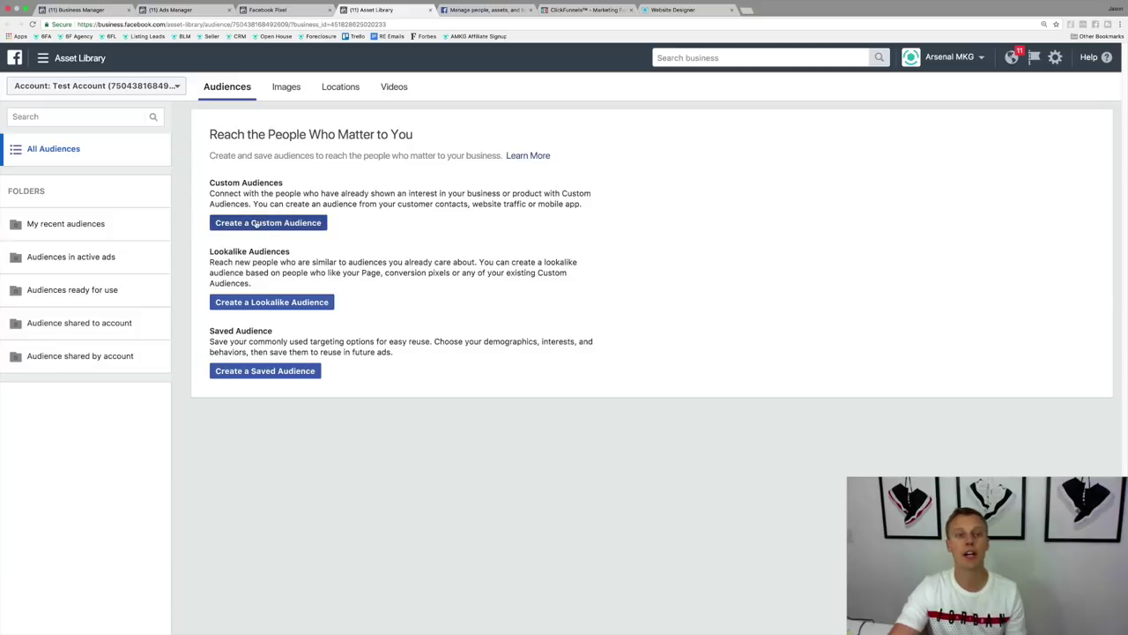
# Start a website traffic custom audience covering all website visitors in the past 180 days.
pyautogui.click(255, 224)
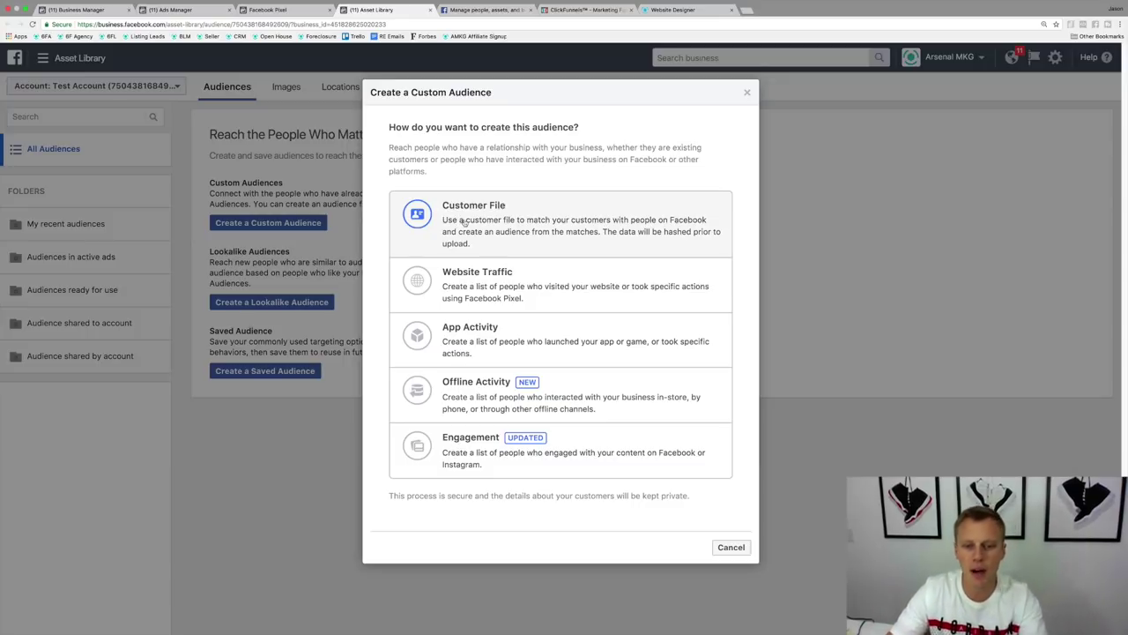
pyautogui.click(488, 289)
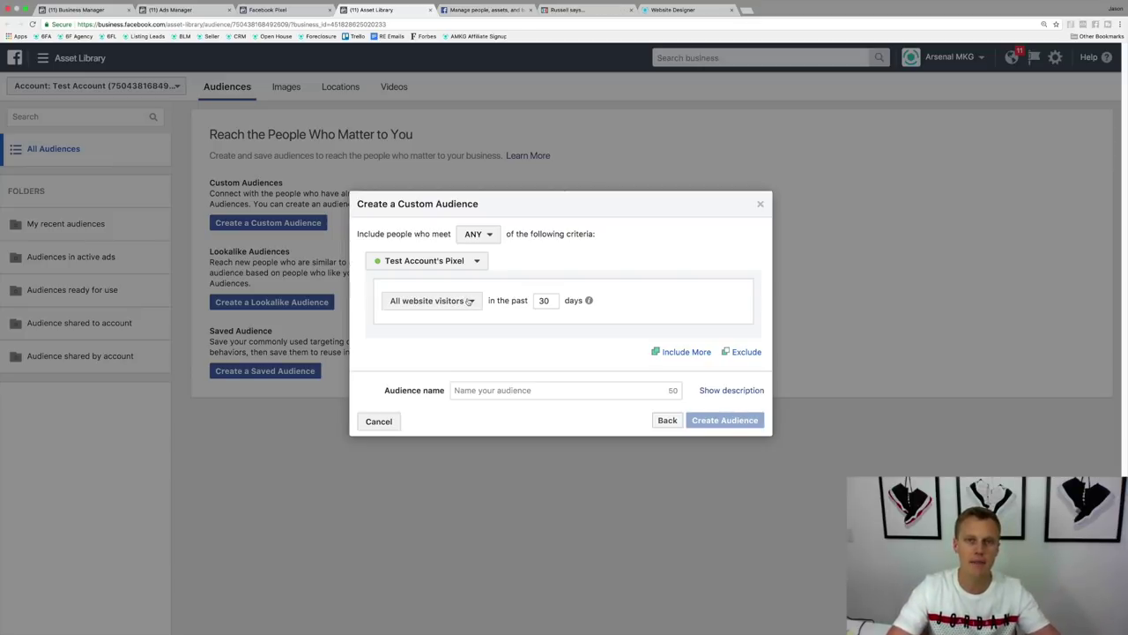
pyautogui.click(471, 301)
pyautogui.click(476, 300)
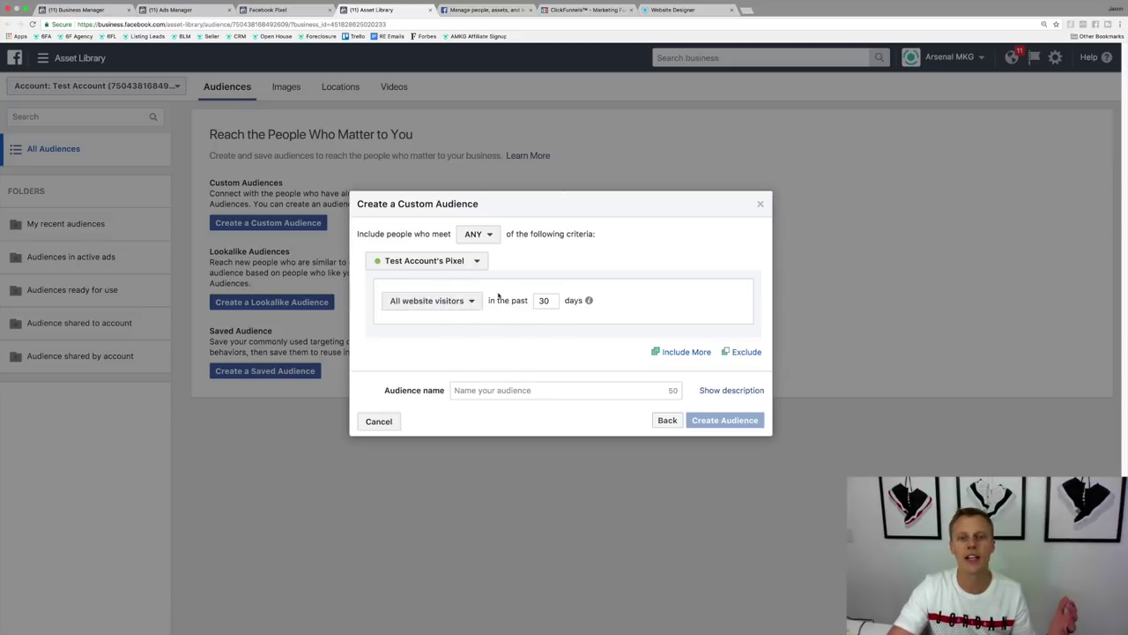
pyautogui.doubleClick(547, 301)
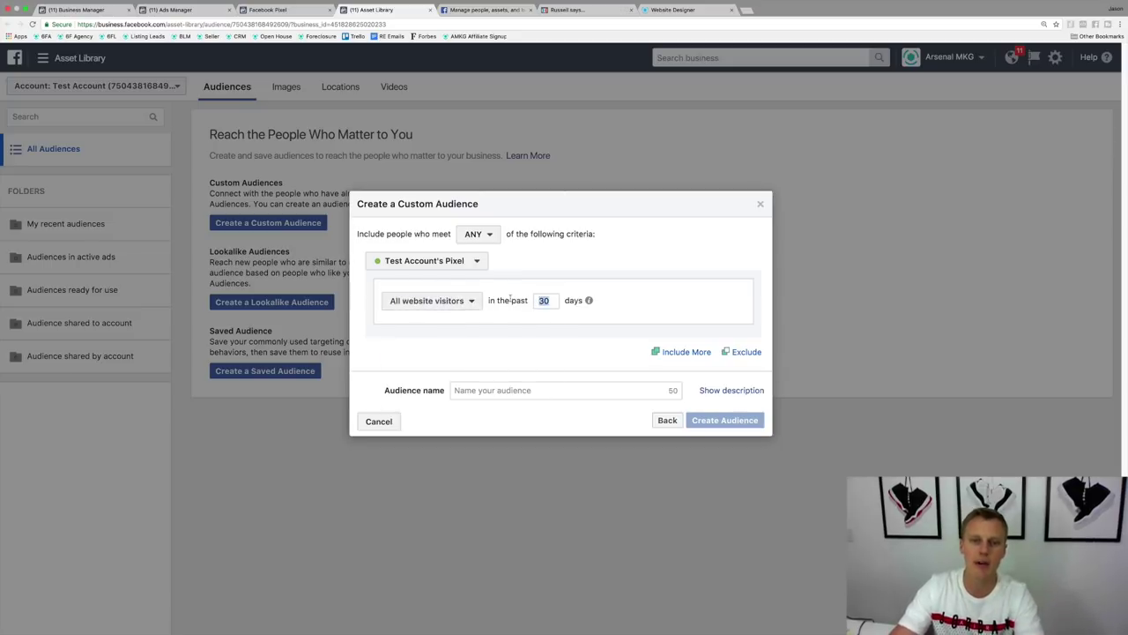
pyautogui.moveTo(588, 300)
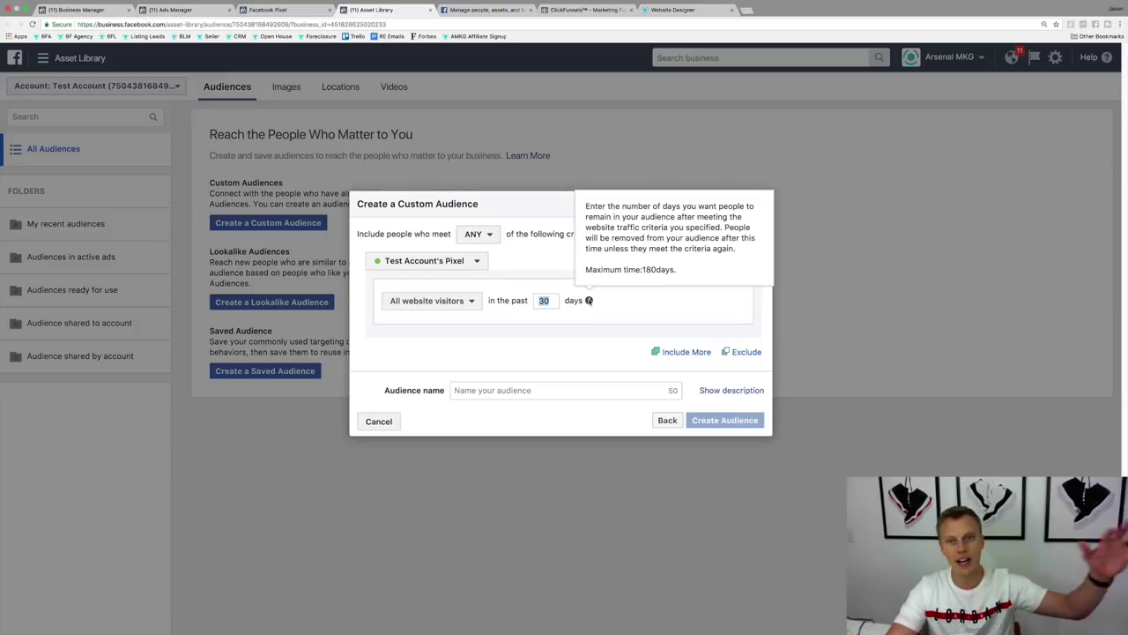
pyautogui.write('180')
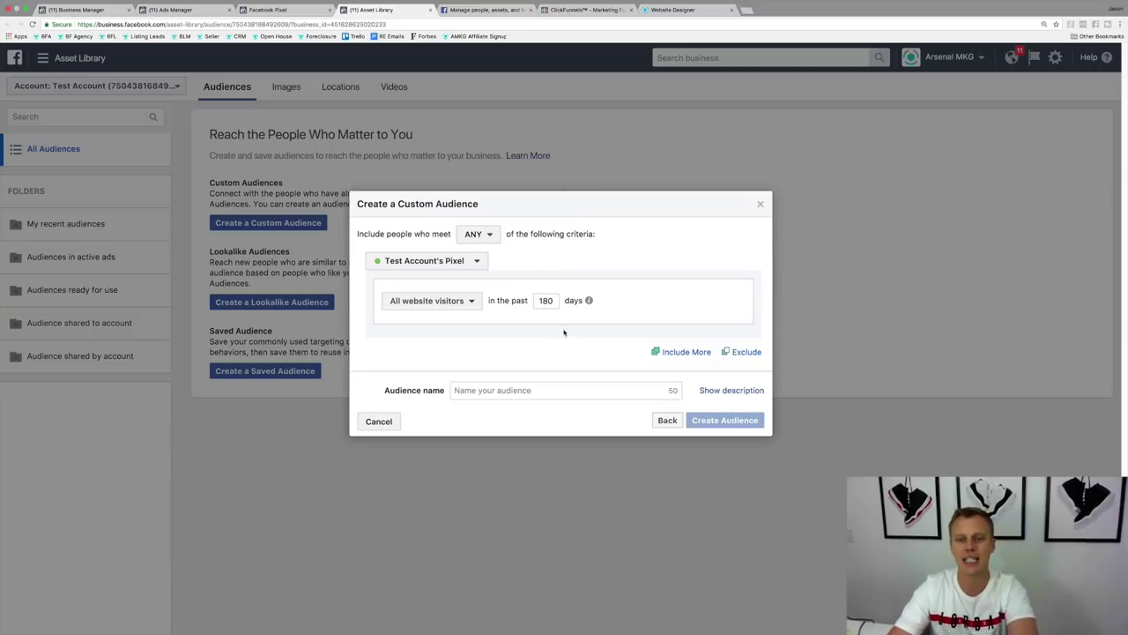
# Name the audience "All Website Visitors" and create it.
pyautogui.click(526, 389)
pyautogui.write('All W')
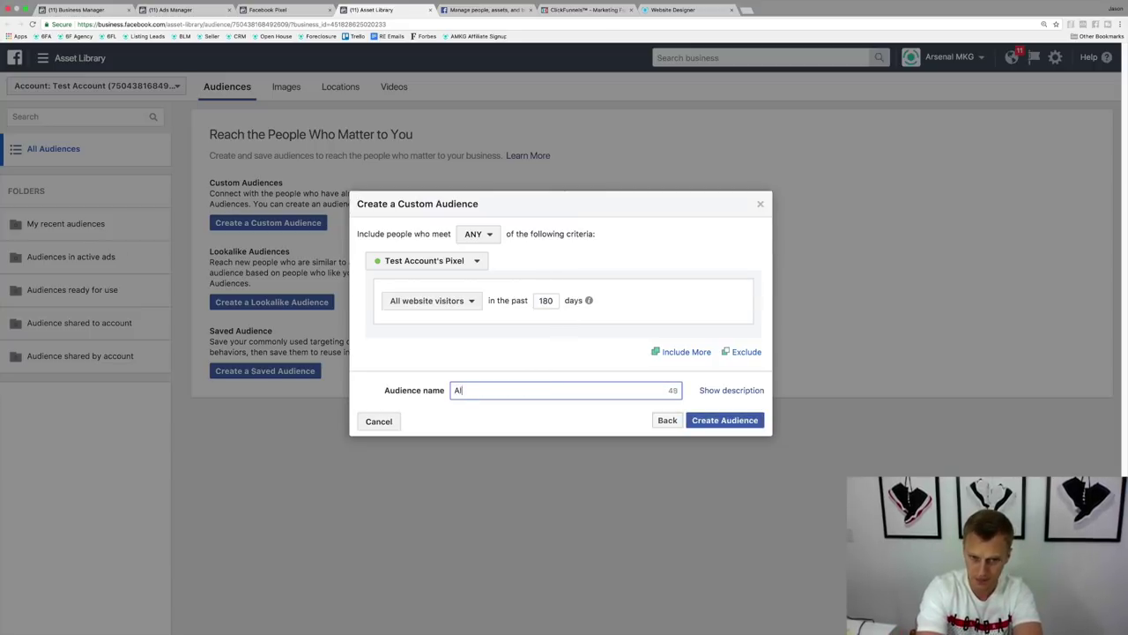
pyautogui.write('ebsite ')
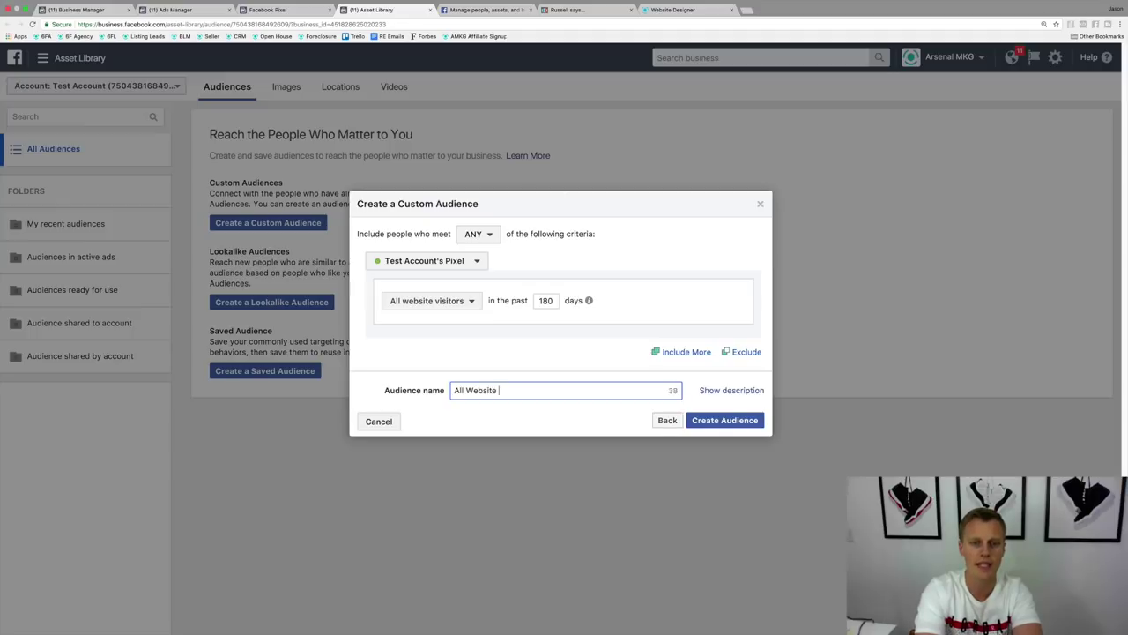
pyautogui.write('Visitors')
pyautogui.click(727, 417)
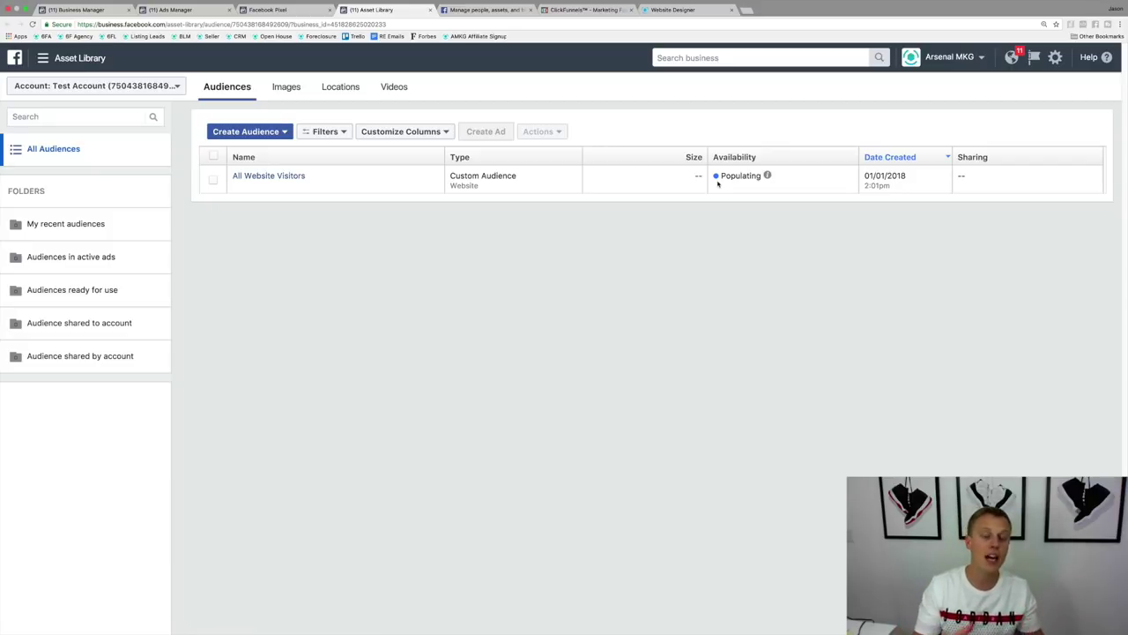
# Start another website traffic custom audience for people who visited specific web pages.
pyautogui.click(283, 133)
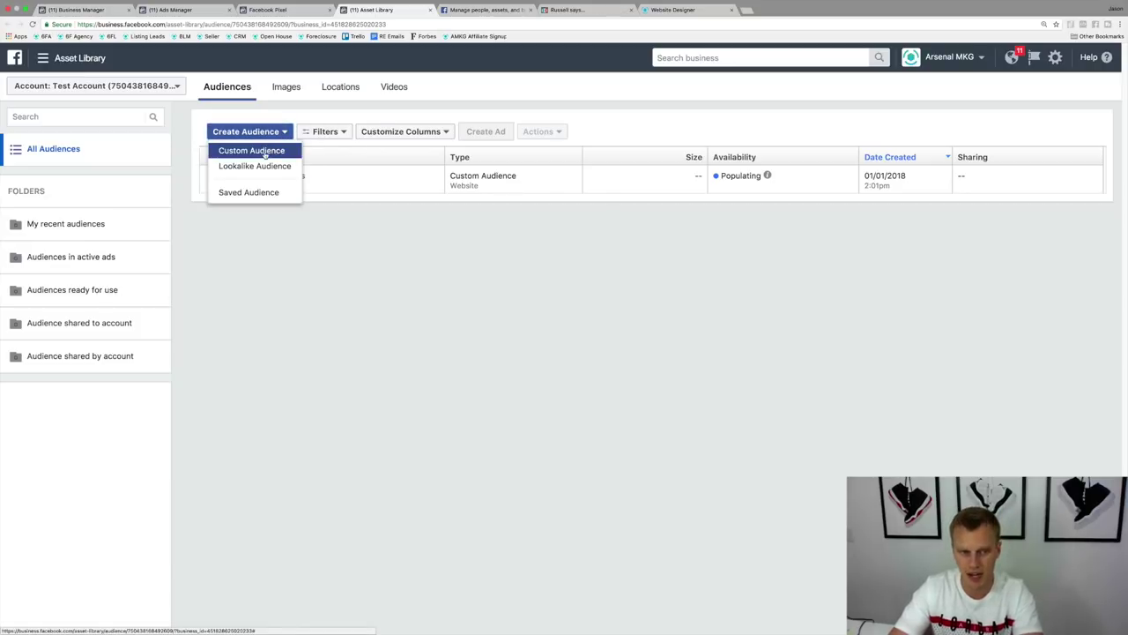
pyautogui.click(264, 152)
pyautogui.click(464, 281)
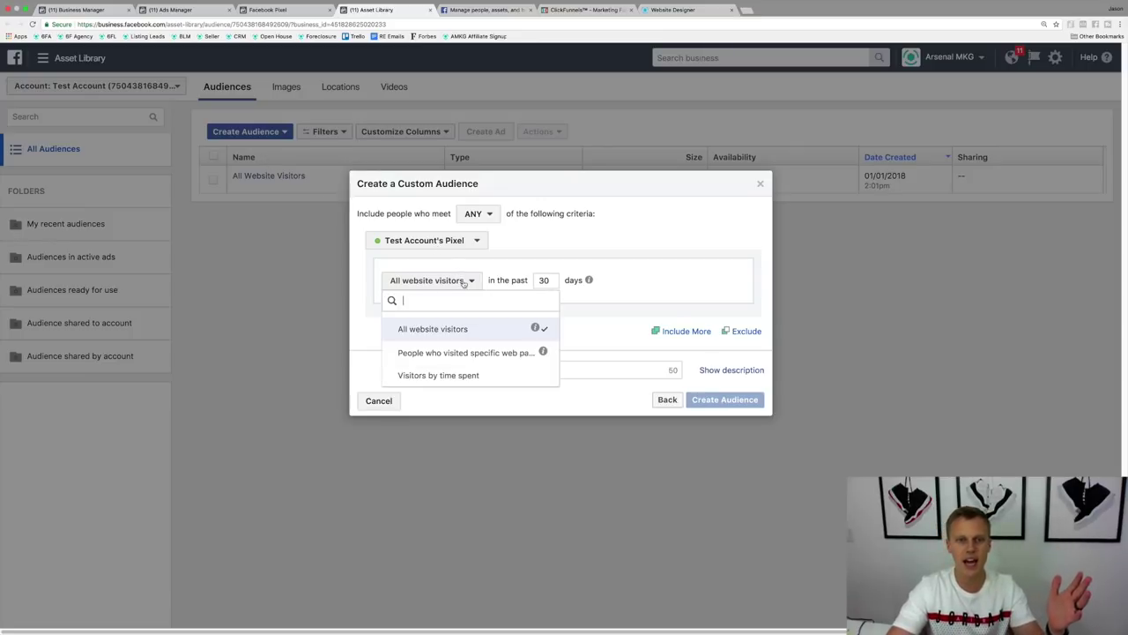
pyautogui.click(476, 354)
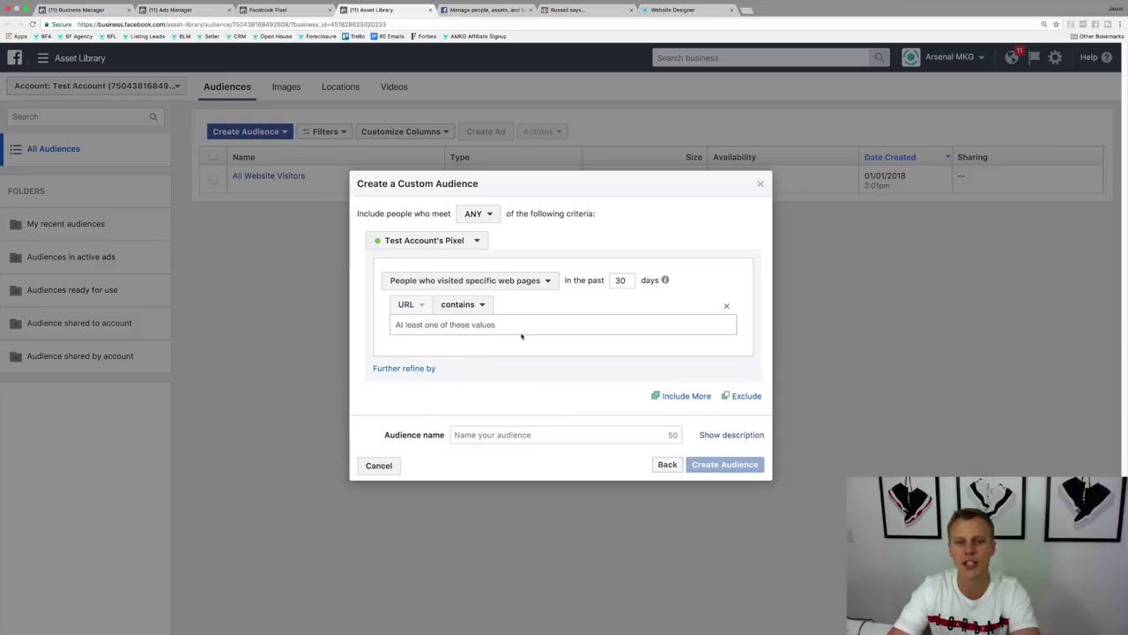
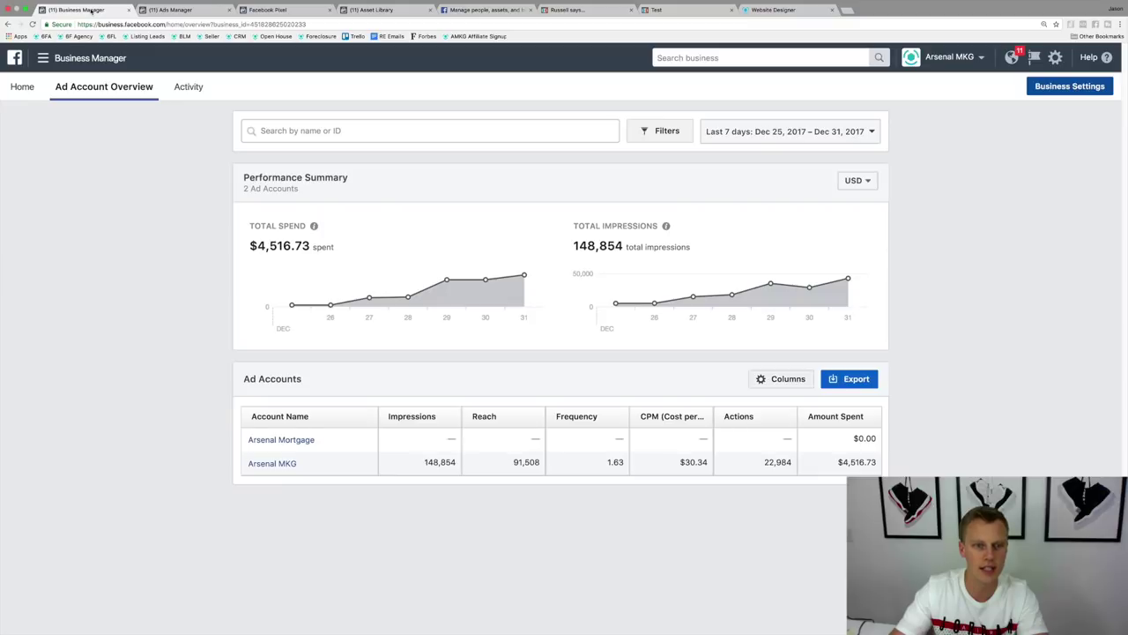
pyautogui.click(398, 12)
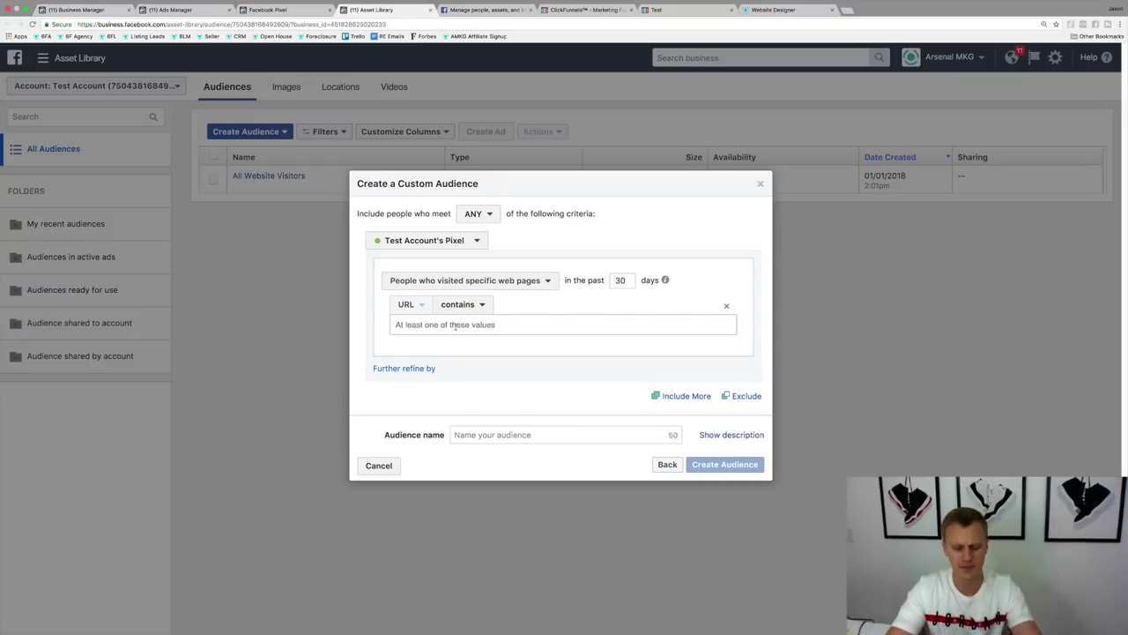
pyautogui.click(455, 325)
pyautogui.write('http://yoursocialsystem.com/optin16488481')
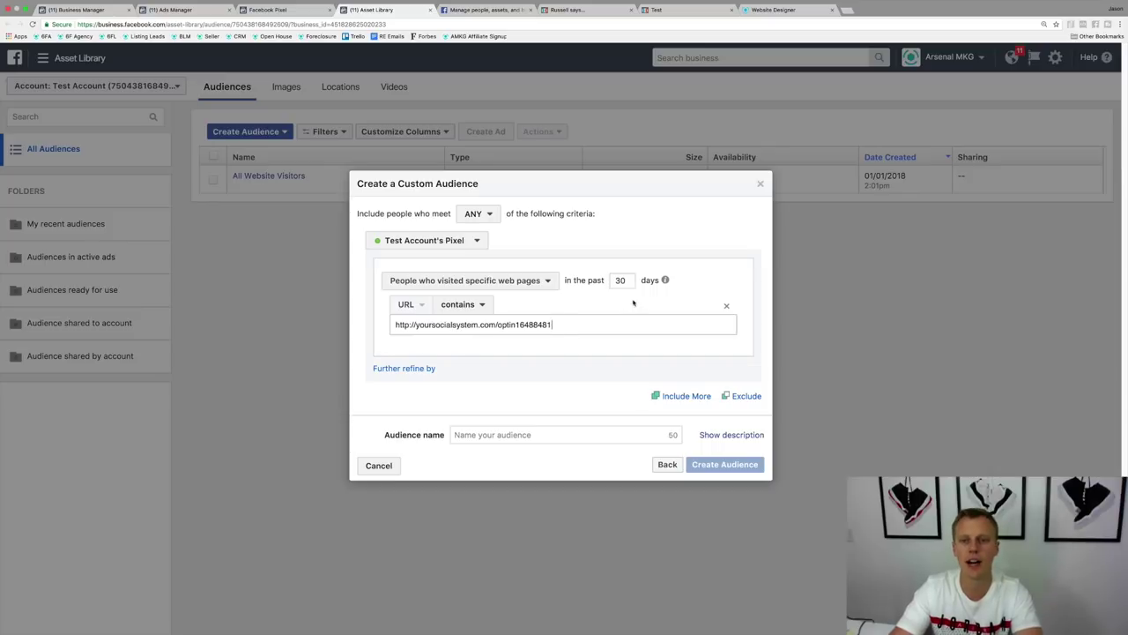
pyautogui.doubleClick(622, 280)
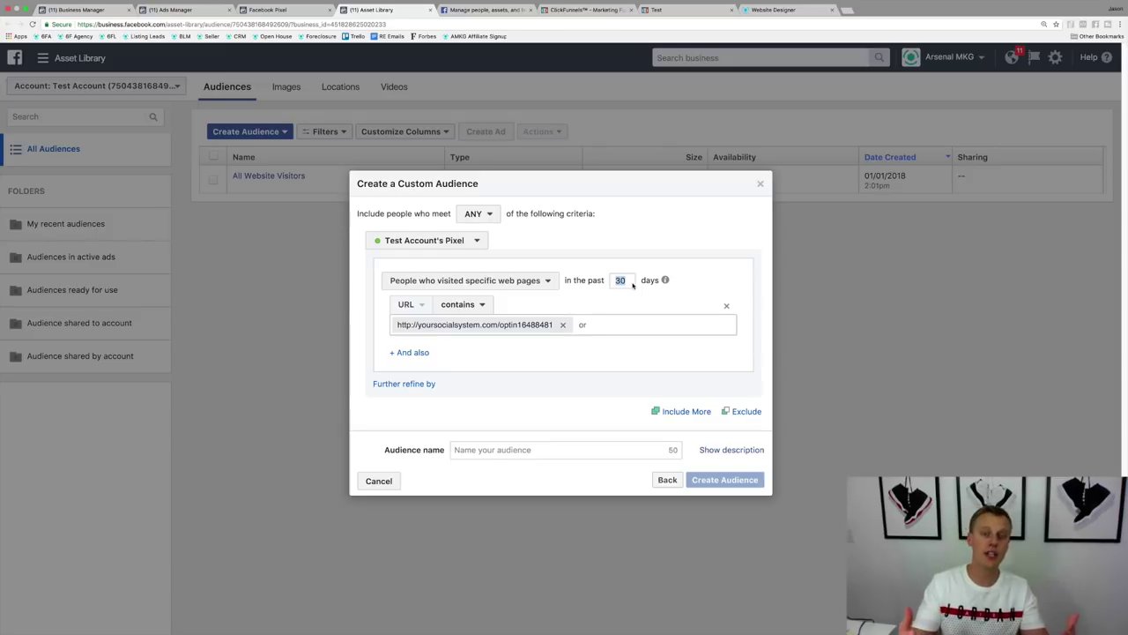
pyautogui.write('7')
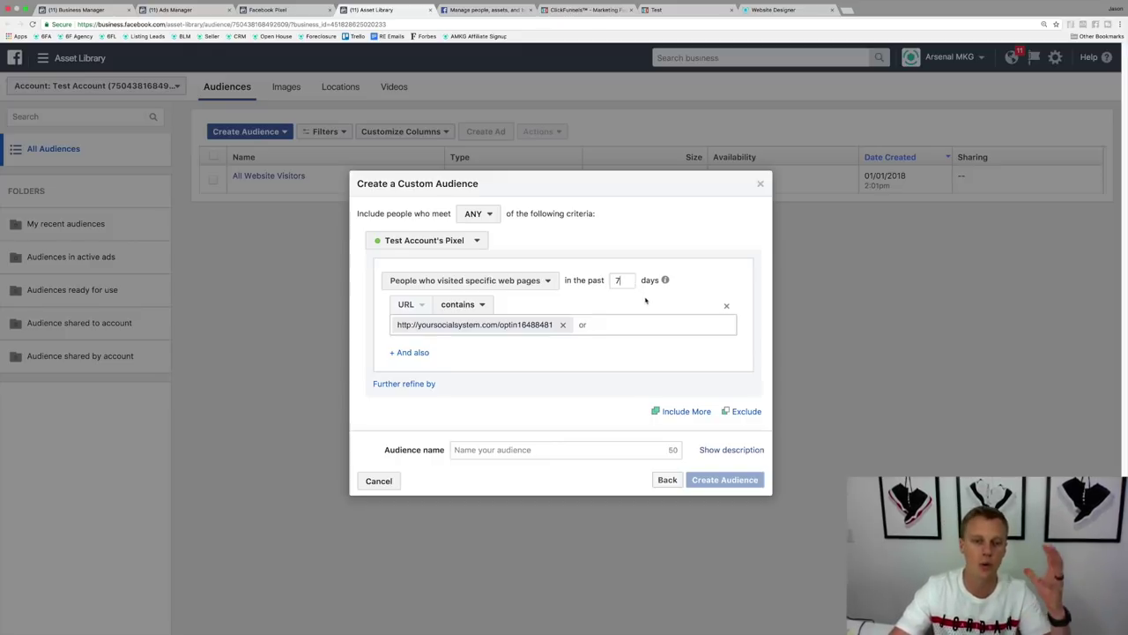
# Name the audience "Blog Post Test Demo Page", check the blog page it targets, and create the audience.
pyautogui.click(515, 453)
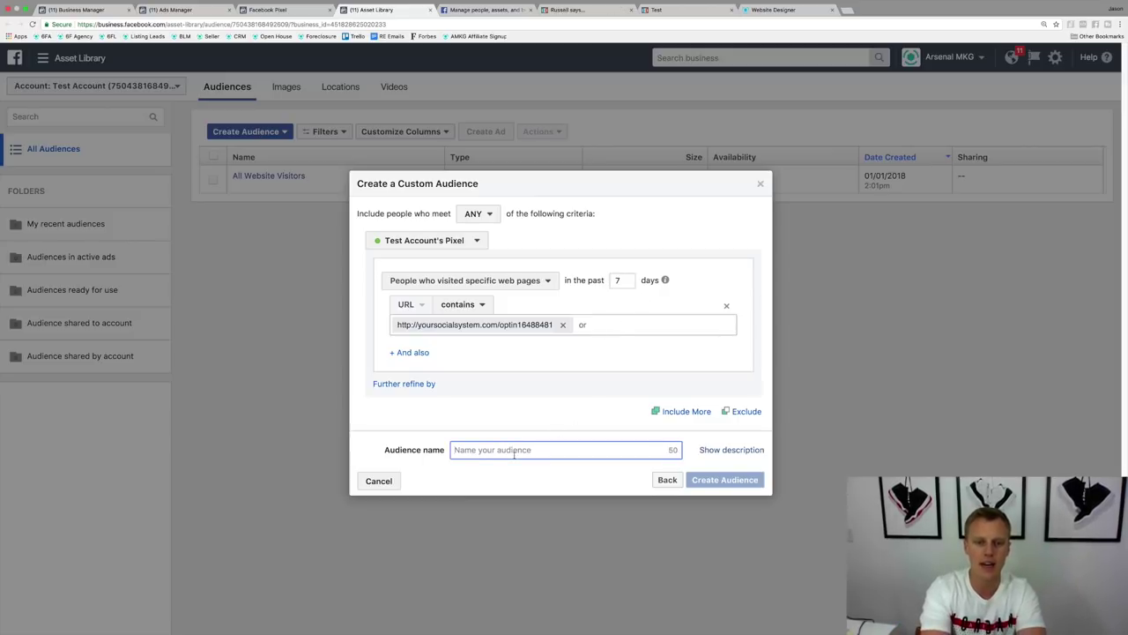
pyautogui.write('Blog P')
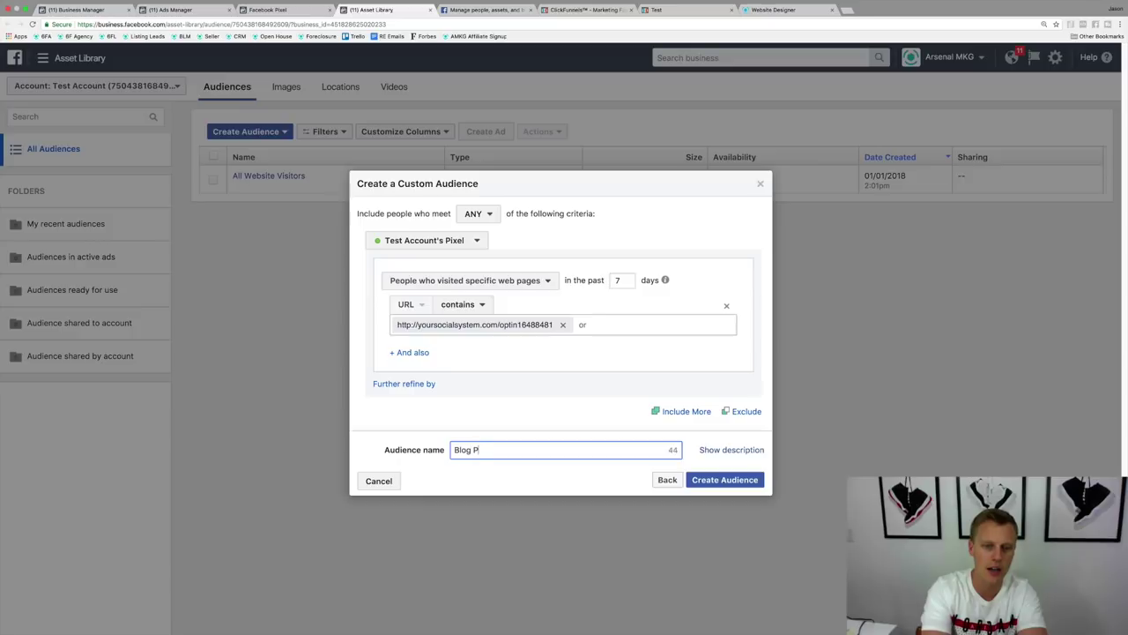
pyautogui.write('ost Test Demo Page')
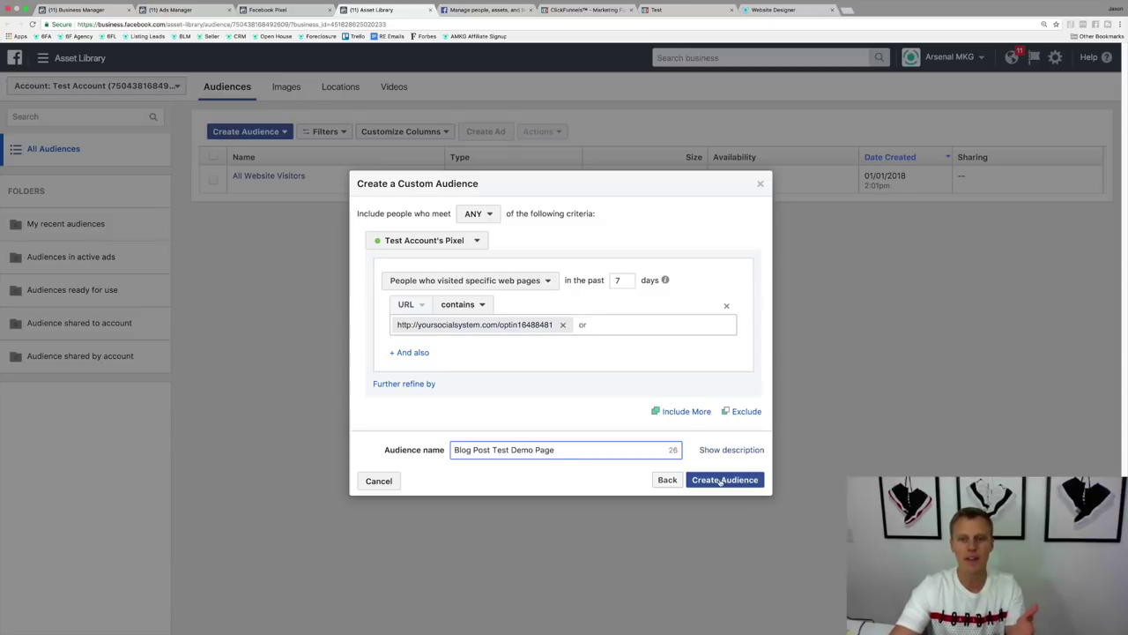
pyautogui.click(670, 10)
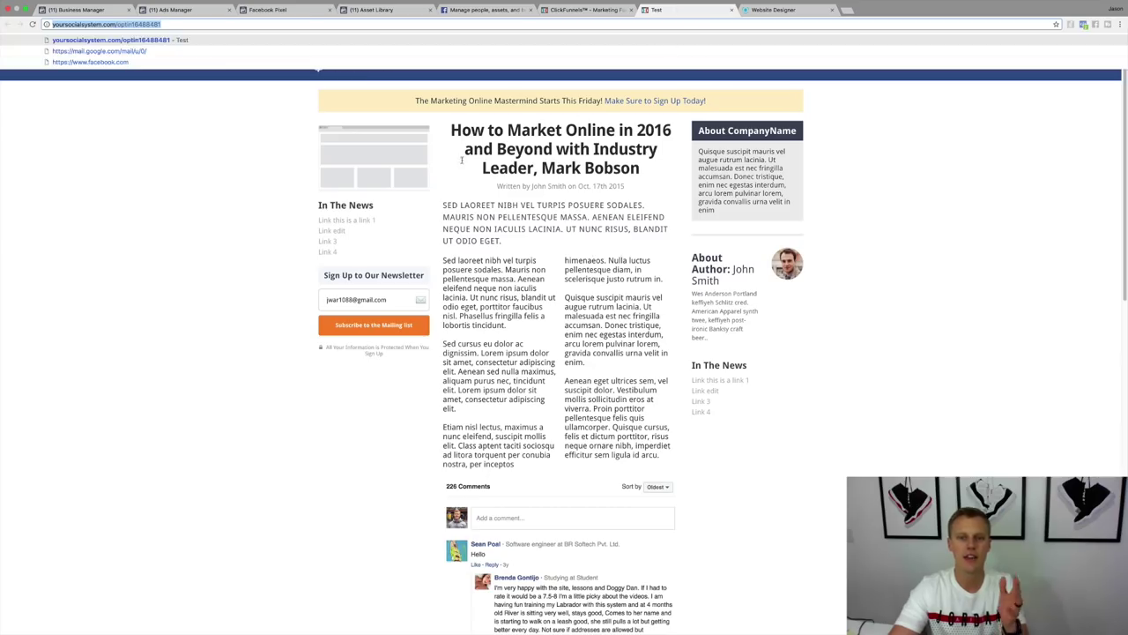
pyautogui.click(374, 10)
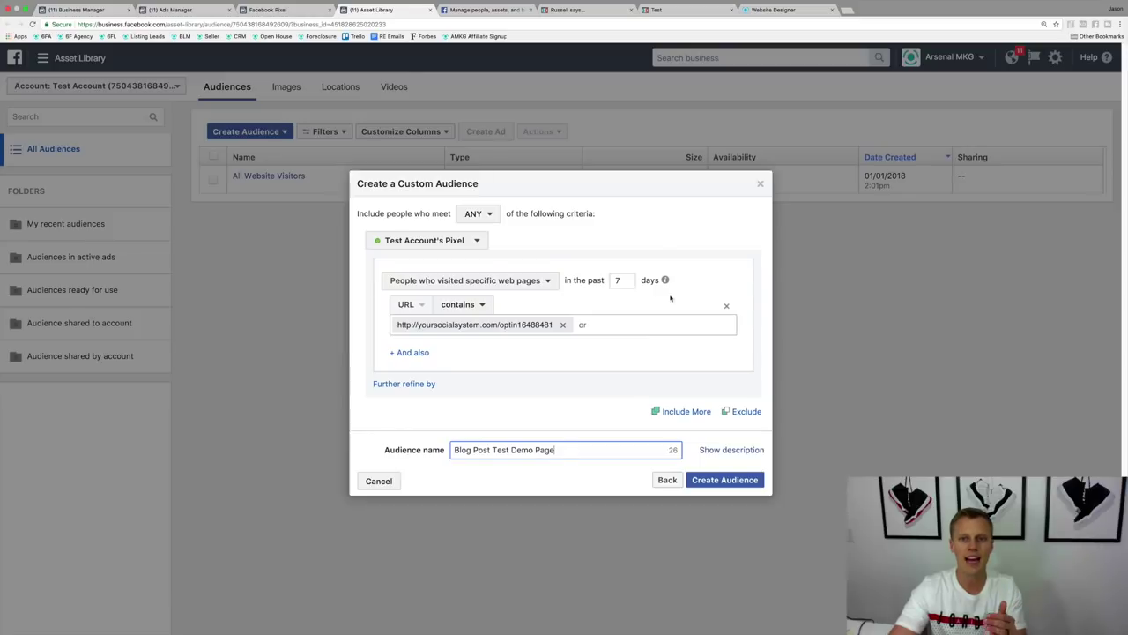
pyautogui.click(723, 480)
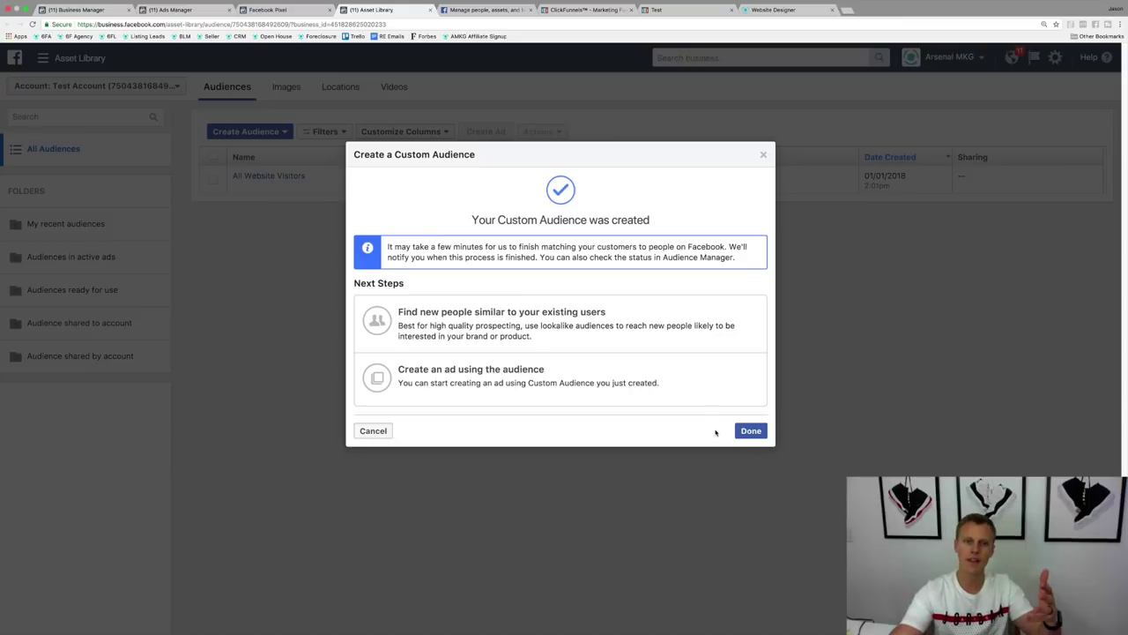
pyautogui.click(751, 432)
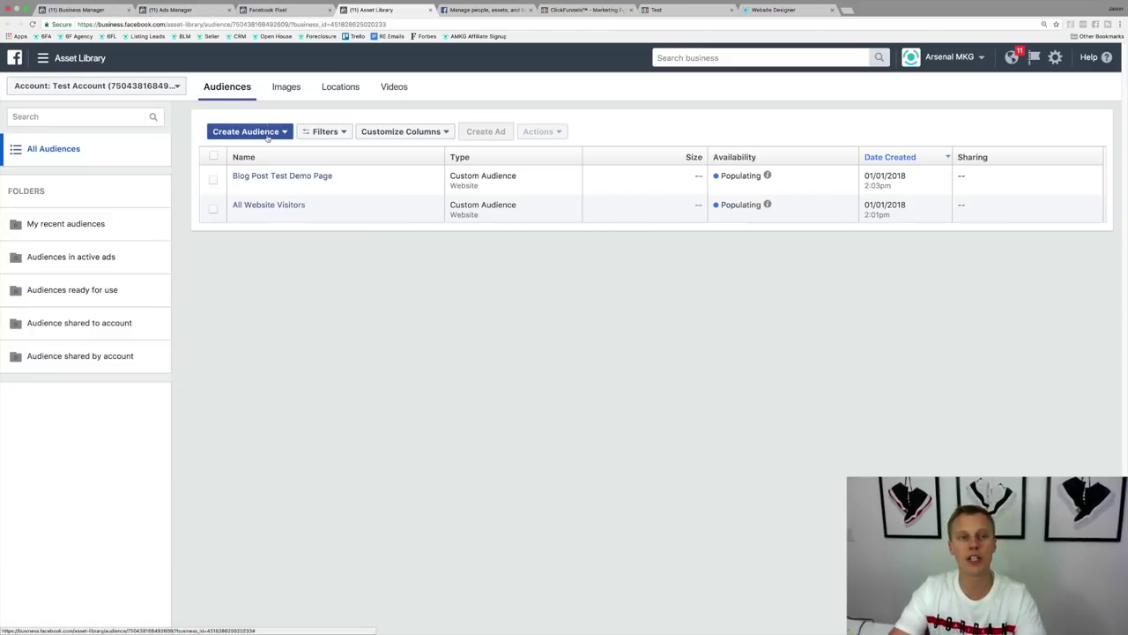
# Start a new lookalike audience and choose the "Blog Post Test Demo Page" custom audience as its source.
pyautogui.click(272, 134)
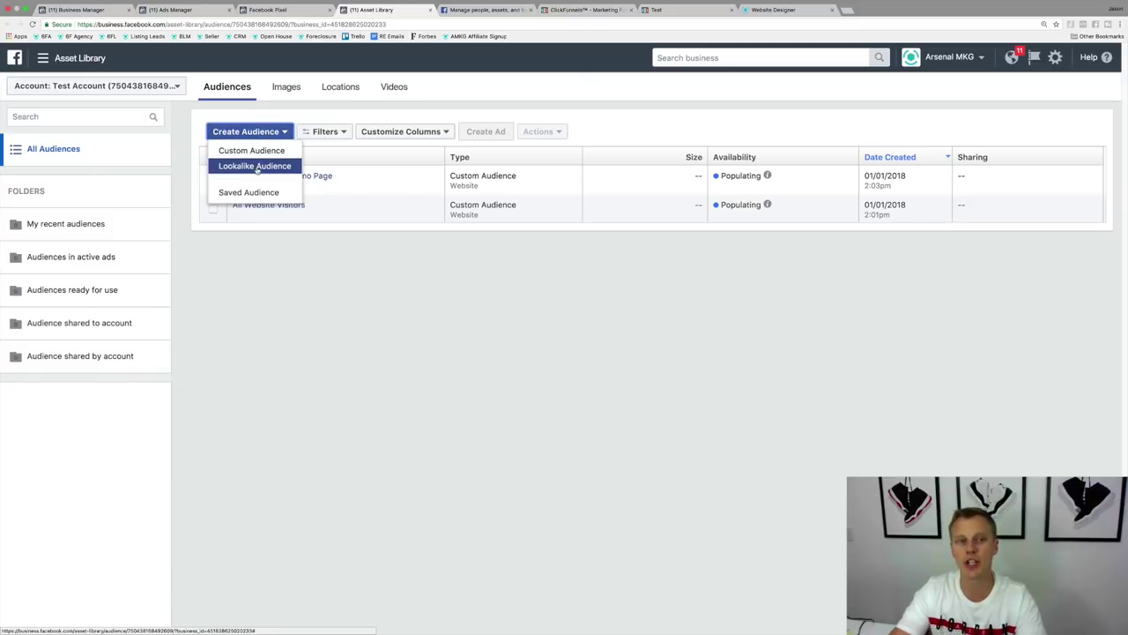
pyautogui.click(257, 167)
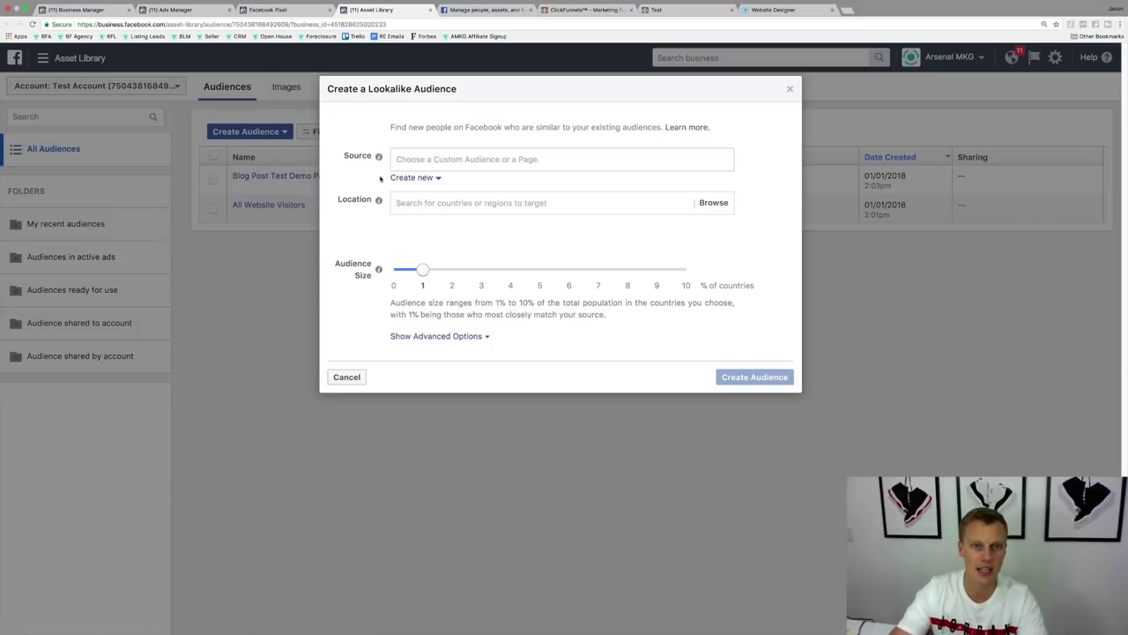
pyautogui.click(415, 161)
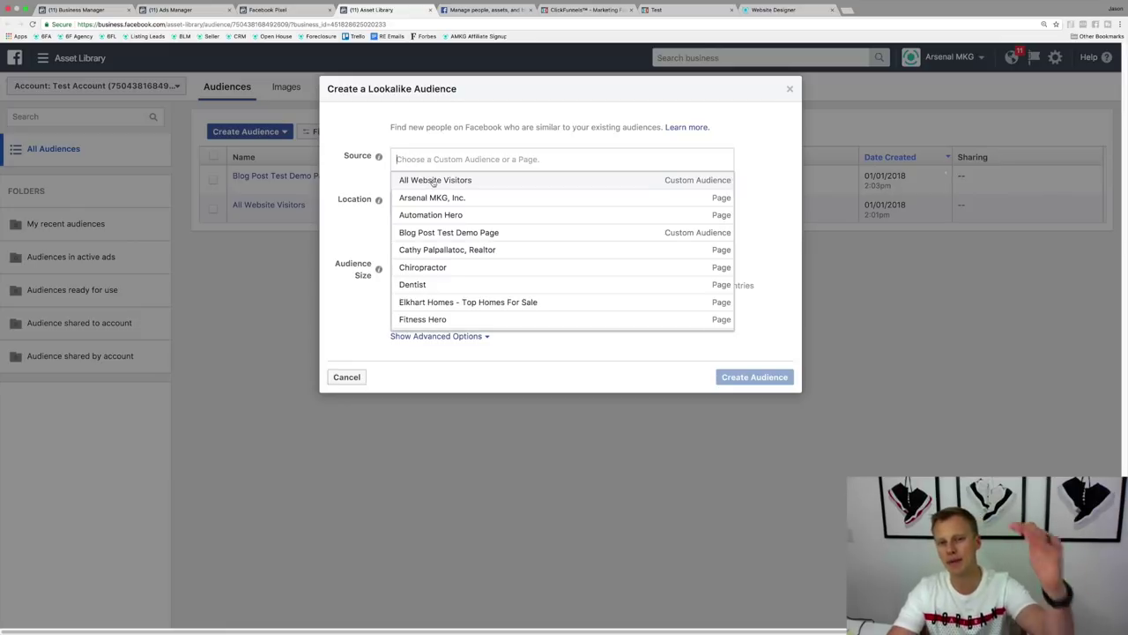
pyautogui.scroll(-5, 440, 209)
pyautogui.scroll(-2, 439, 209)
pyautogui.scroll(8, 440, 209)
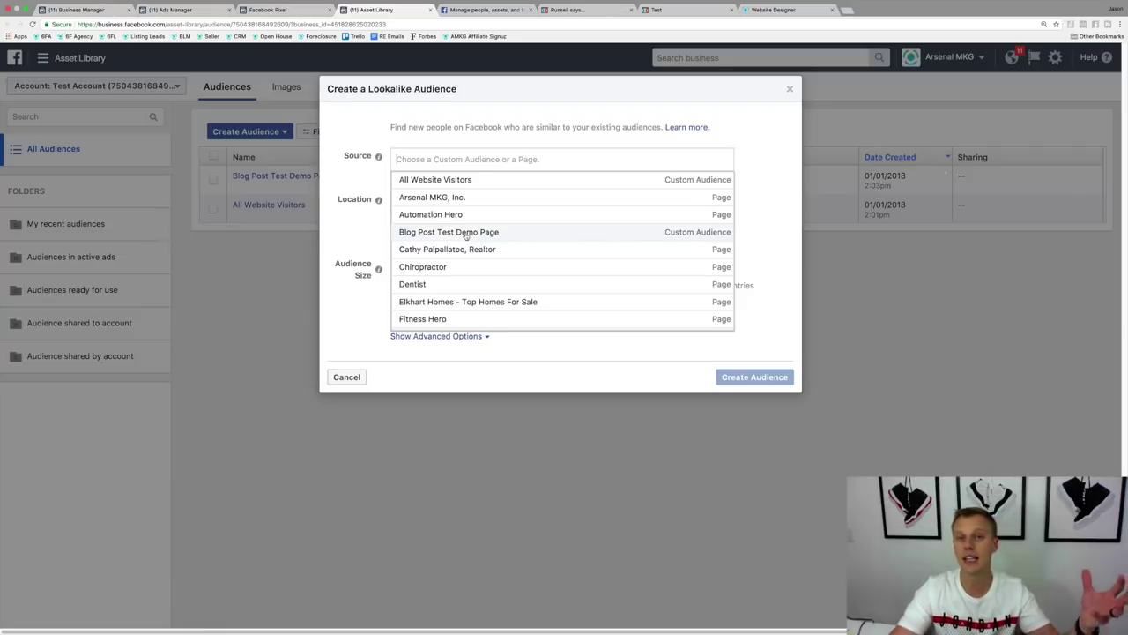
pyautogui.click(465, 234)
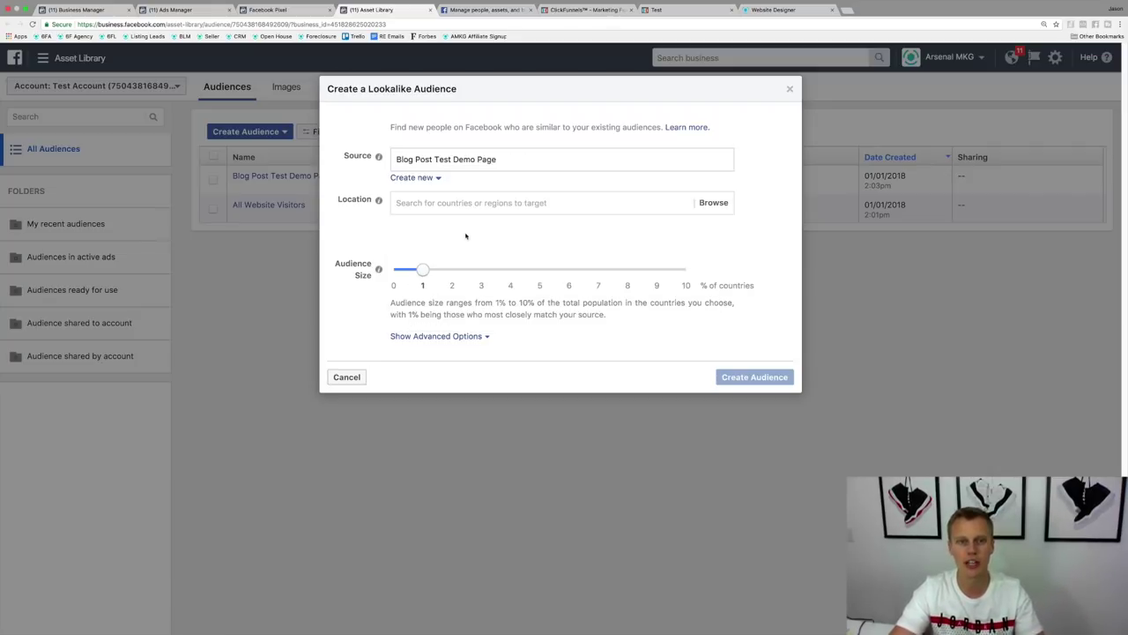
# Set the lookalike audience's location to United States and its audience size to 1%.
pyautogui.click(453, 204)
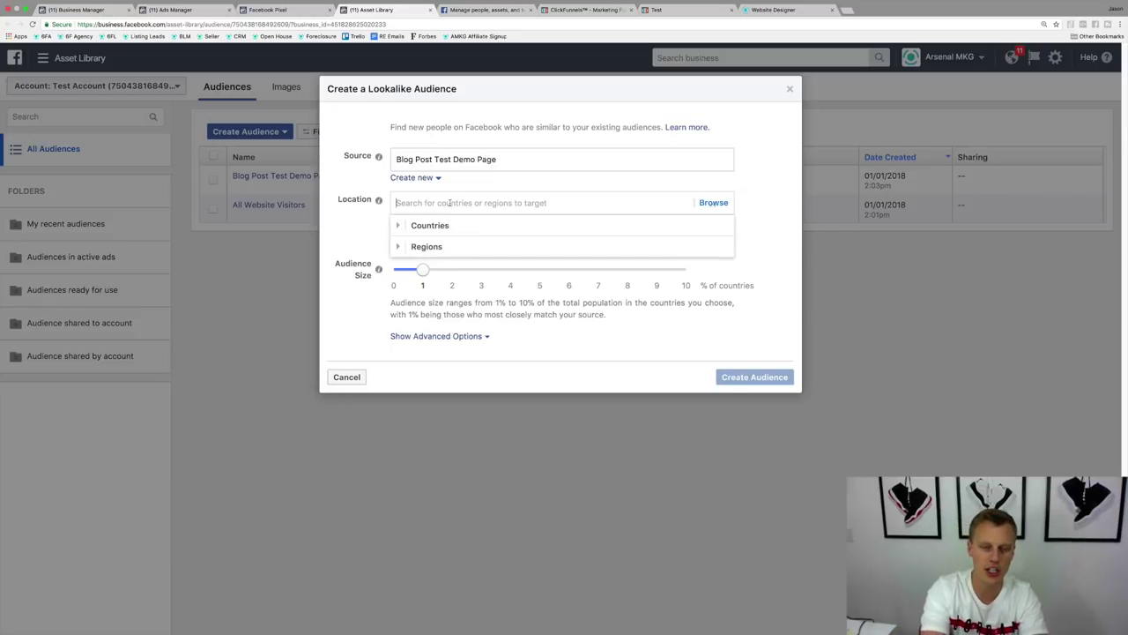
pyautogui.write('United States')
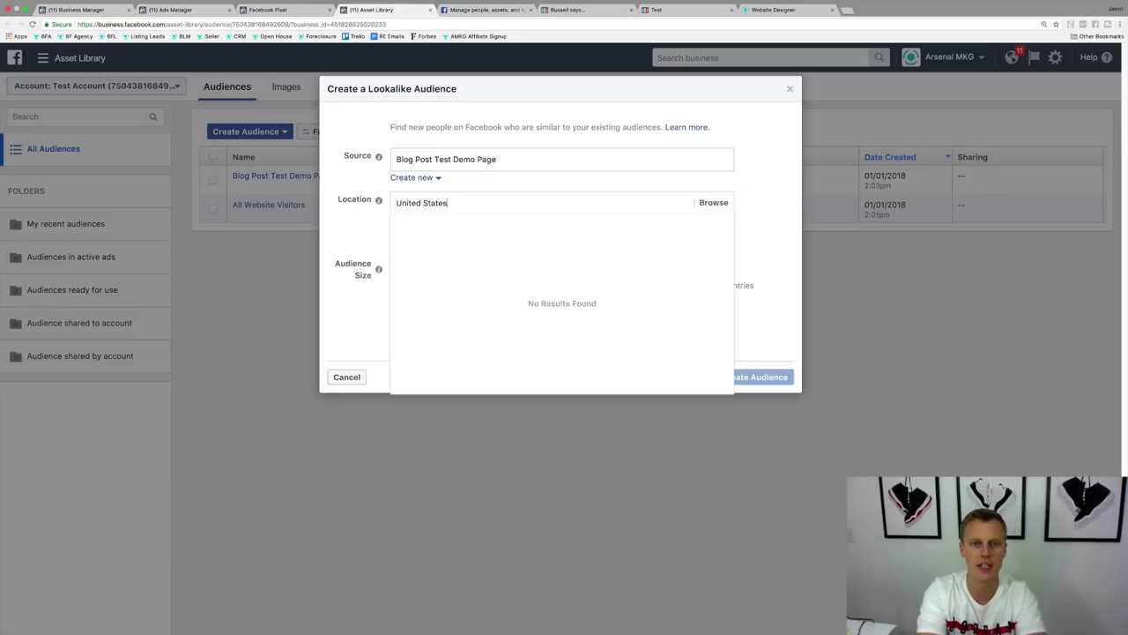
pyautogui.press('Return')
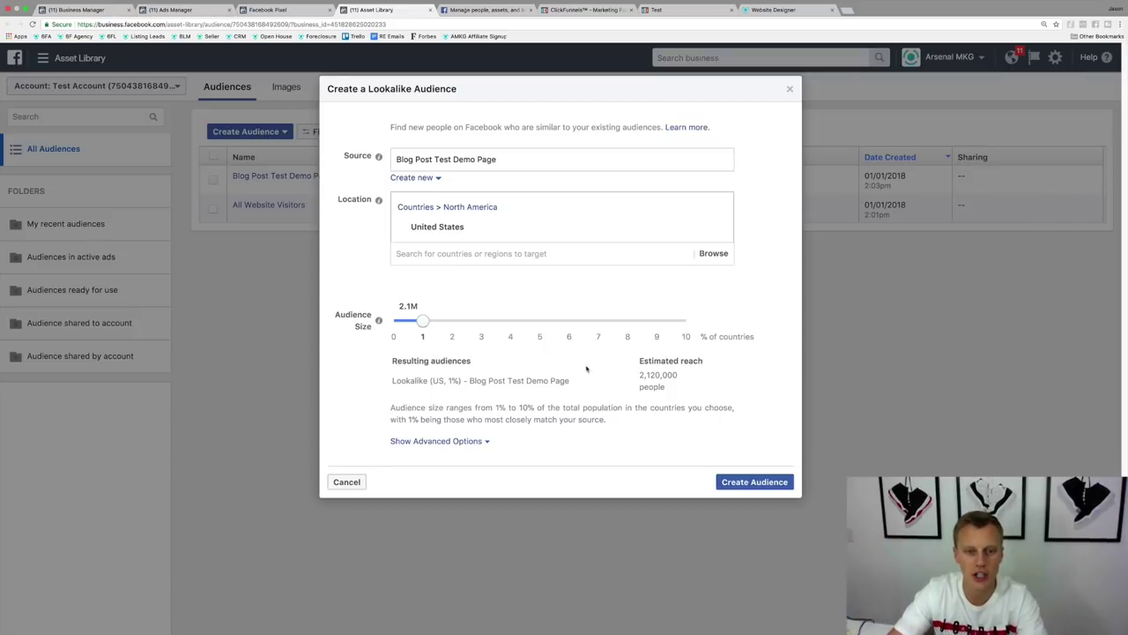
pyautogui.moveTo(423, 321); pyautogui.dragTo(476, 323)
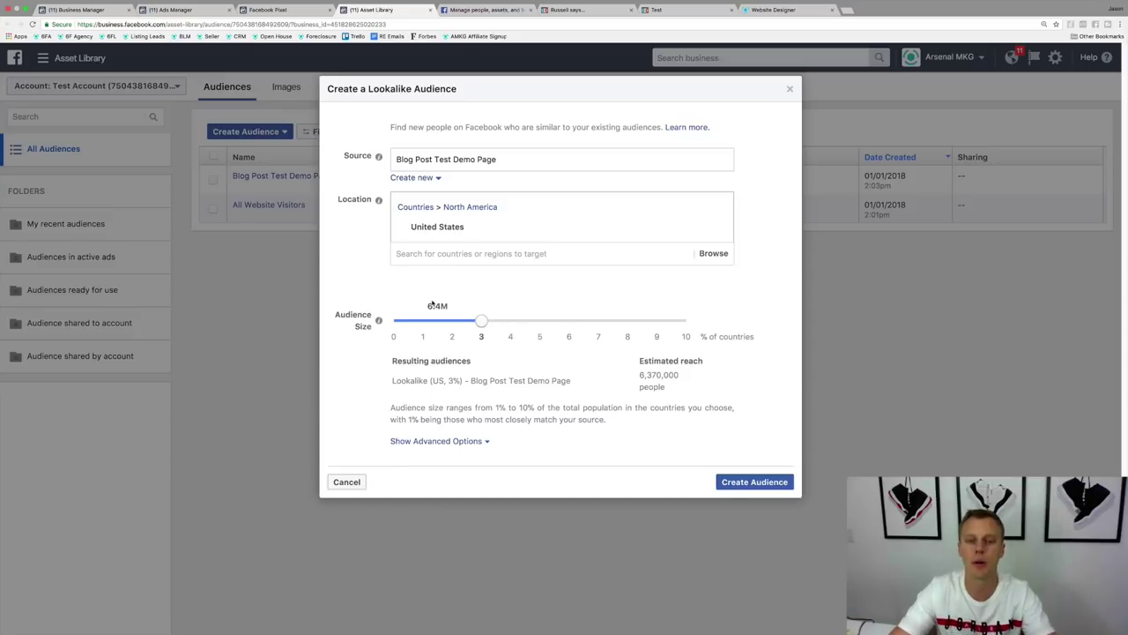
pyautogui.moveTo(481, 321); pyautogui.dragTo(423, 321)
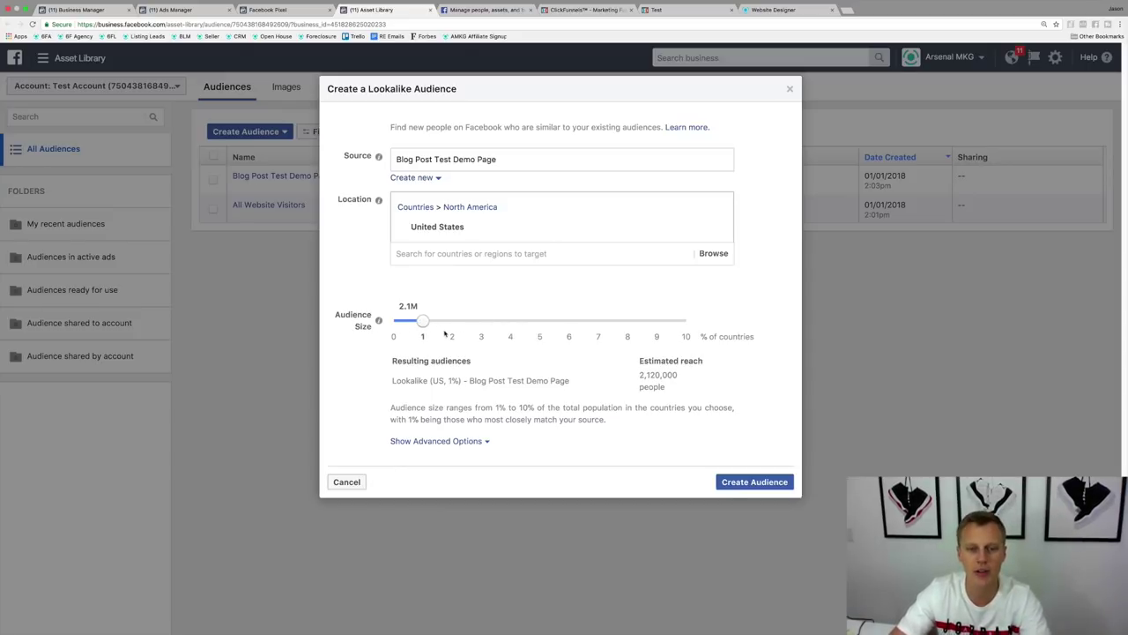
# Show the advanced options, set the number of audiences to 1, and create the lookalike audience.
pyautogui.click(462, 441)
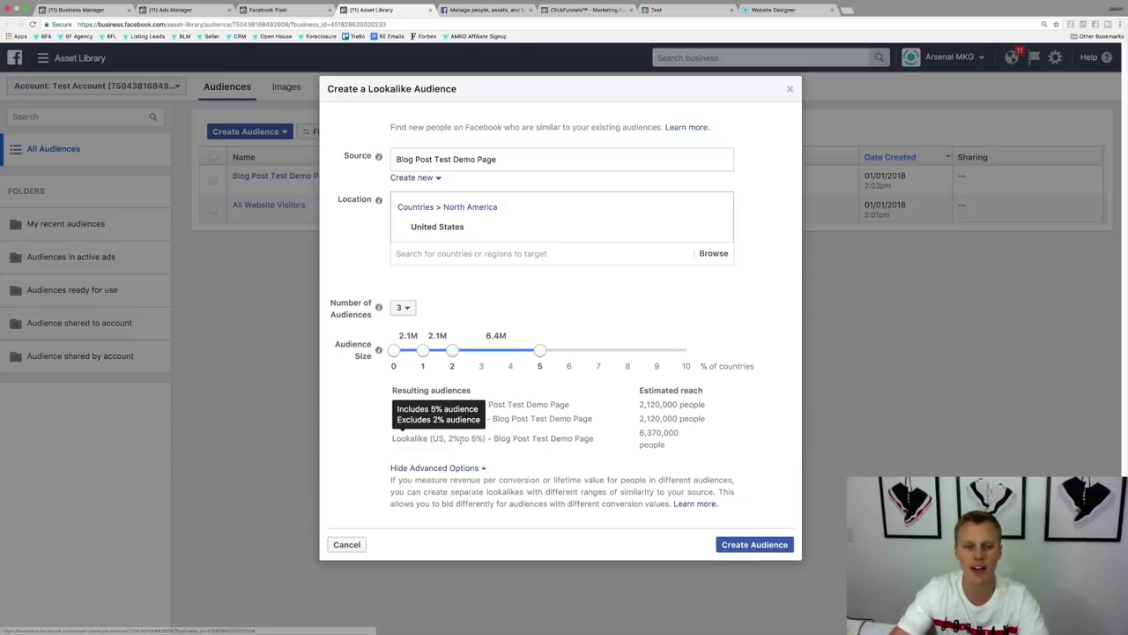
pyautogui.click(410, 308)
pyautogui.click(410, 308)
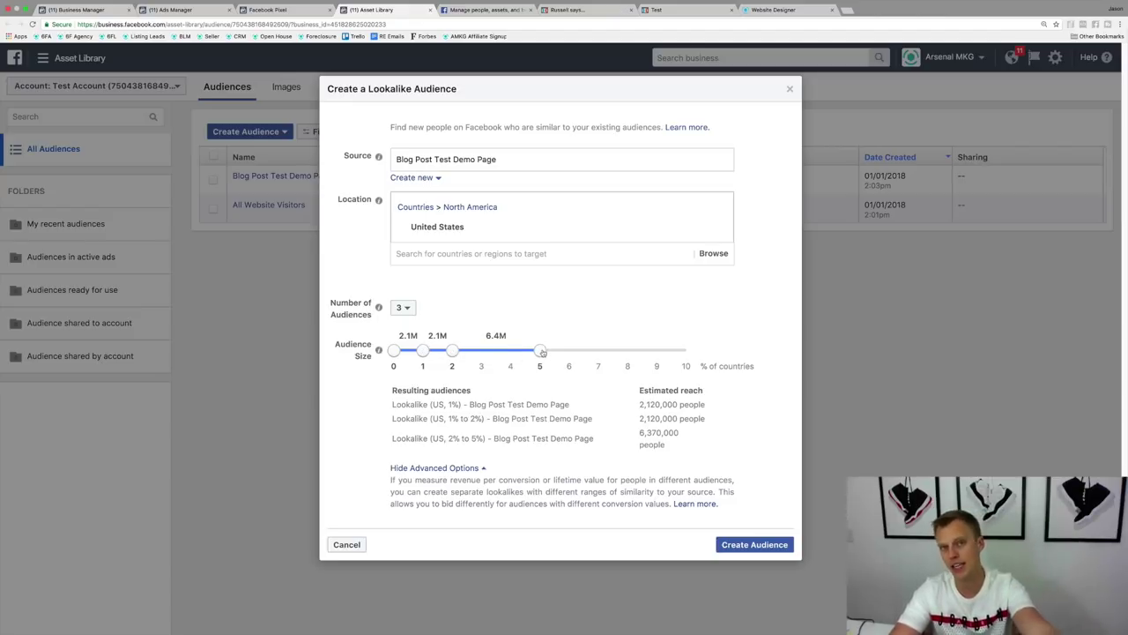
pyautogui.click(407, 307)
pyautogui.click(407, 327)
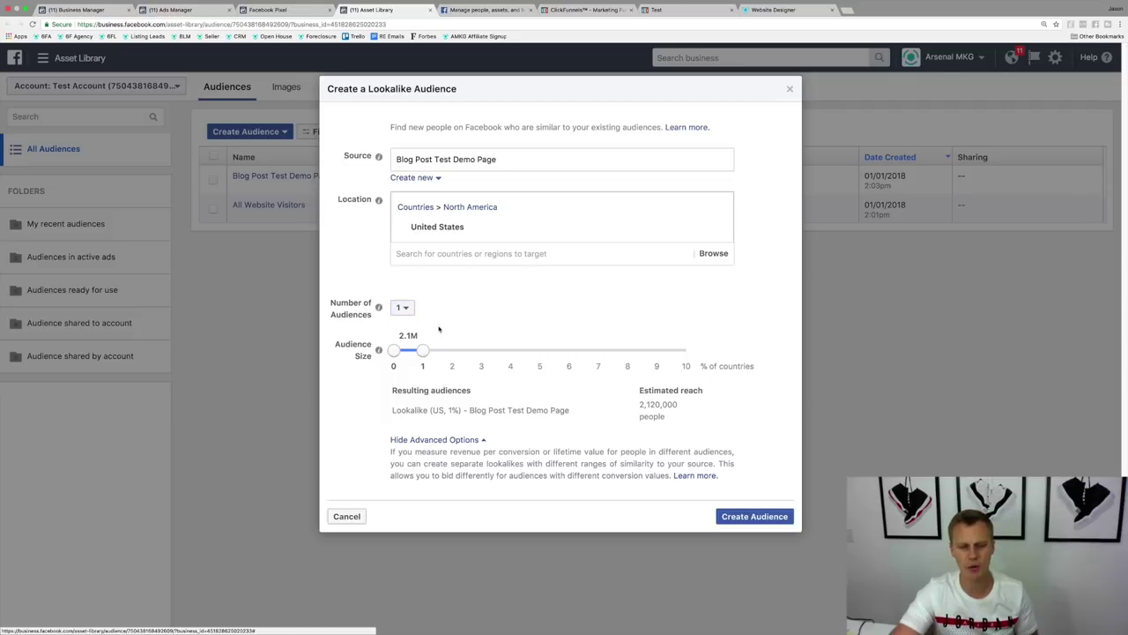
pyautogui.click(751, 518)
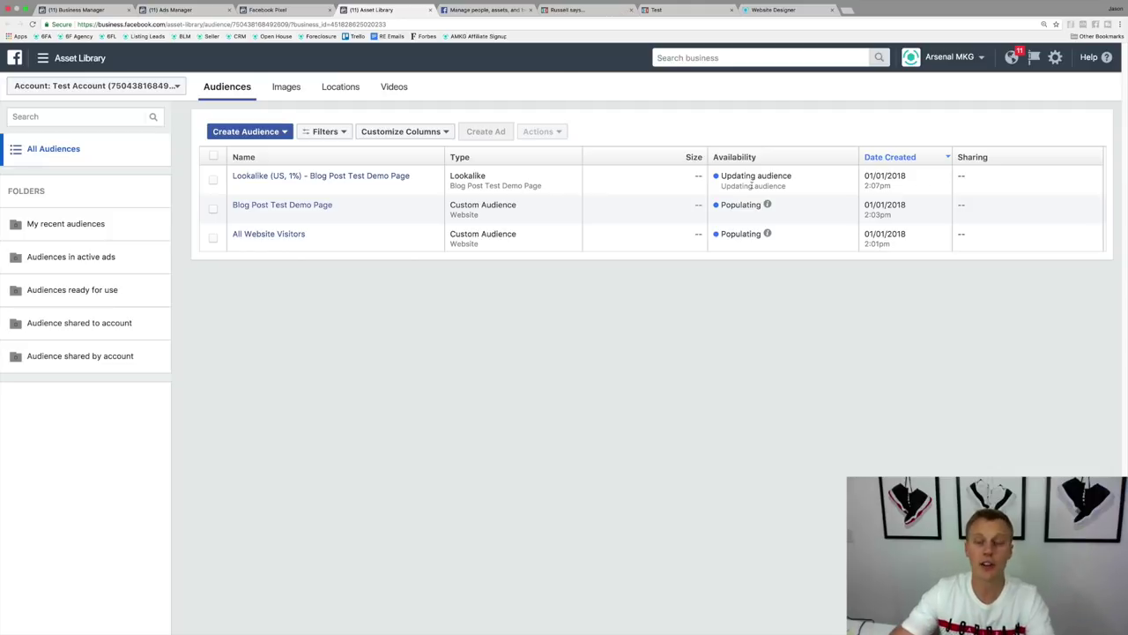
# Search the business for "pixels" and open the Facebook Pixels page in Events Manager.
pyautogui.click(752, 53)
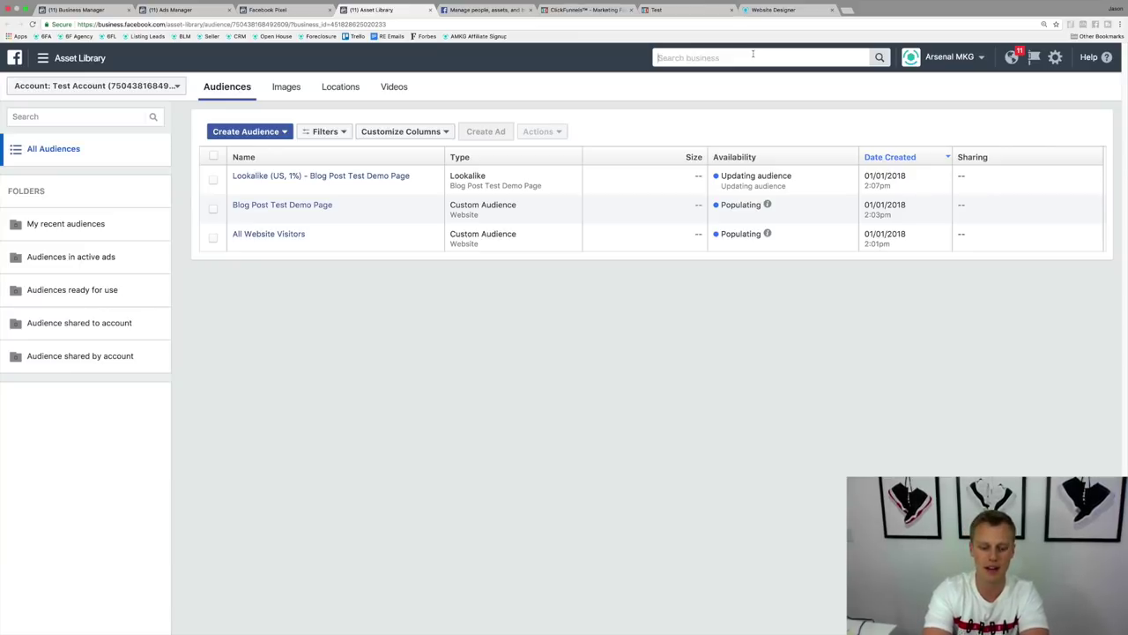
pyautogui.write('pixl')
pyautogui.press('BackSpace')
pyautogui.write('els')
pyautogui.press('Return')
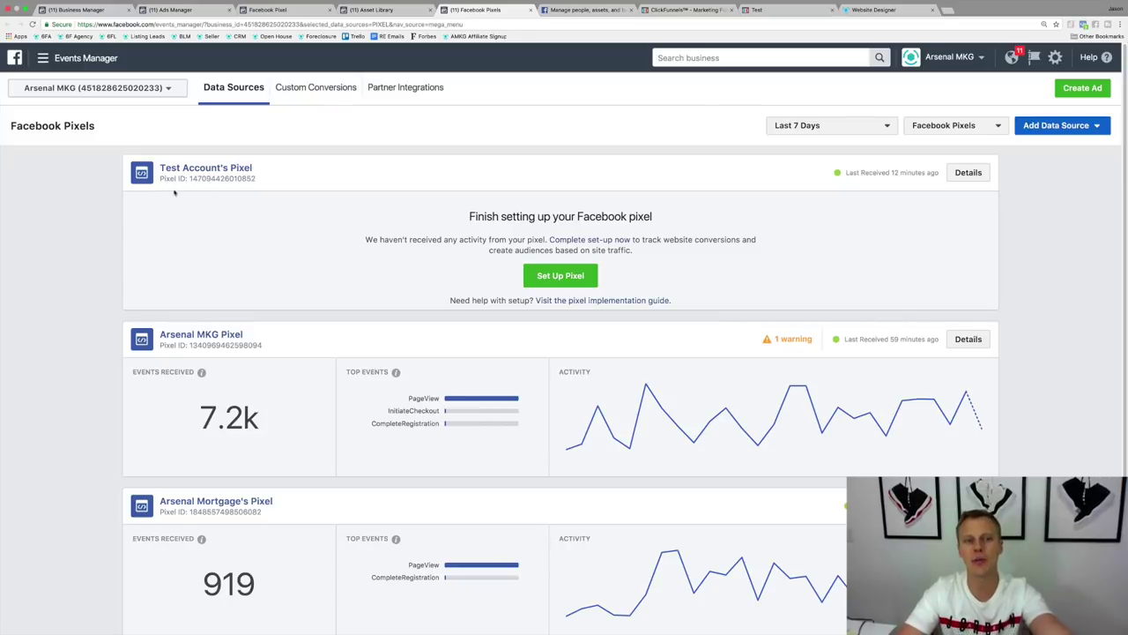
pyautogui.click(567, 278)
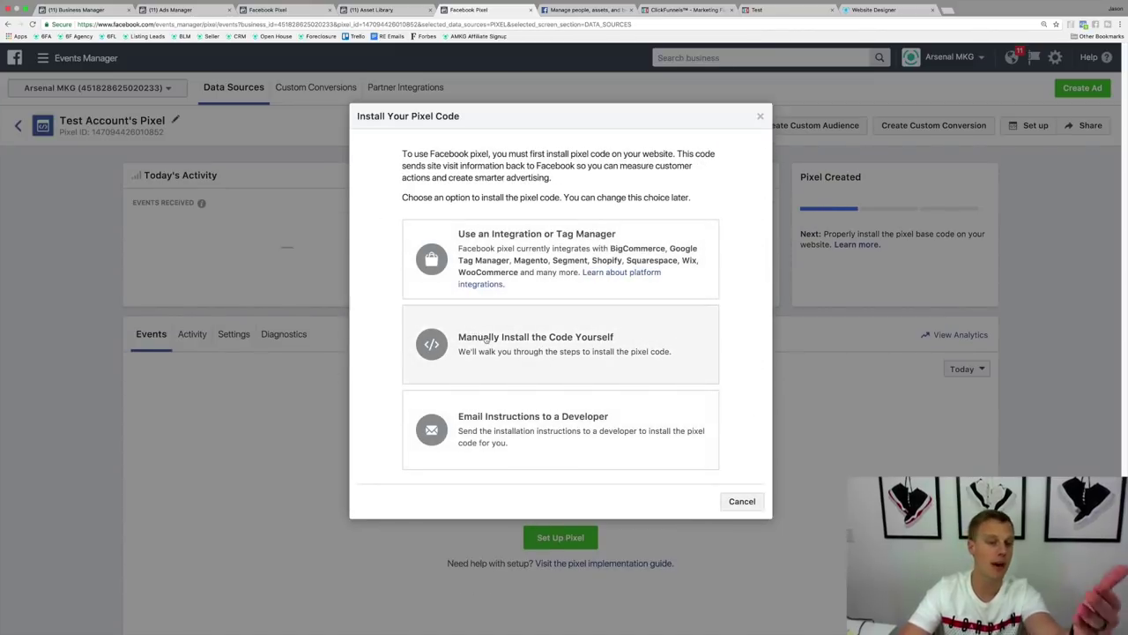
pyautogui.click(526, 336)
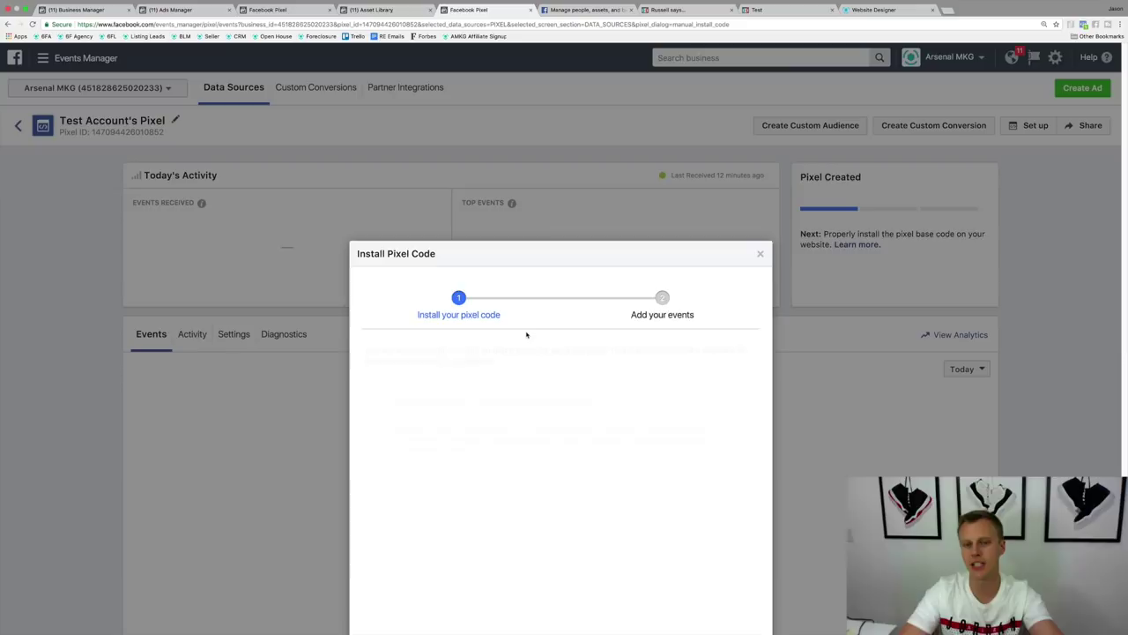
pyautogui.scroll(-3, 437, 405)
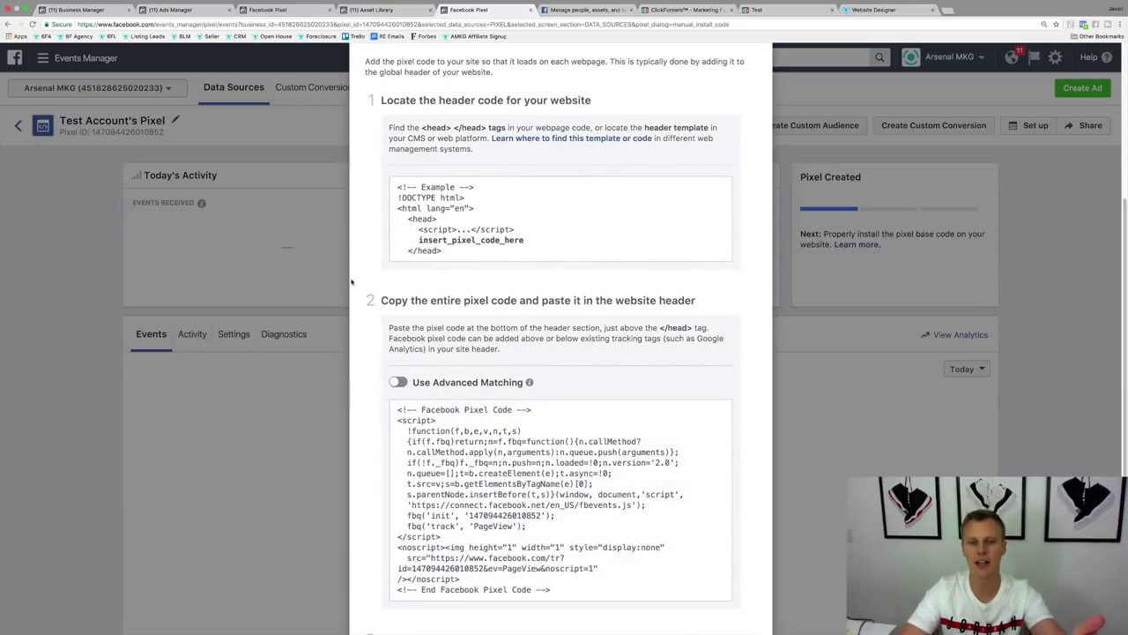
pyautogui.moveTo(485, 491)
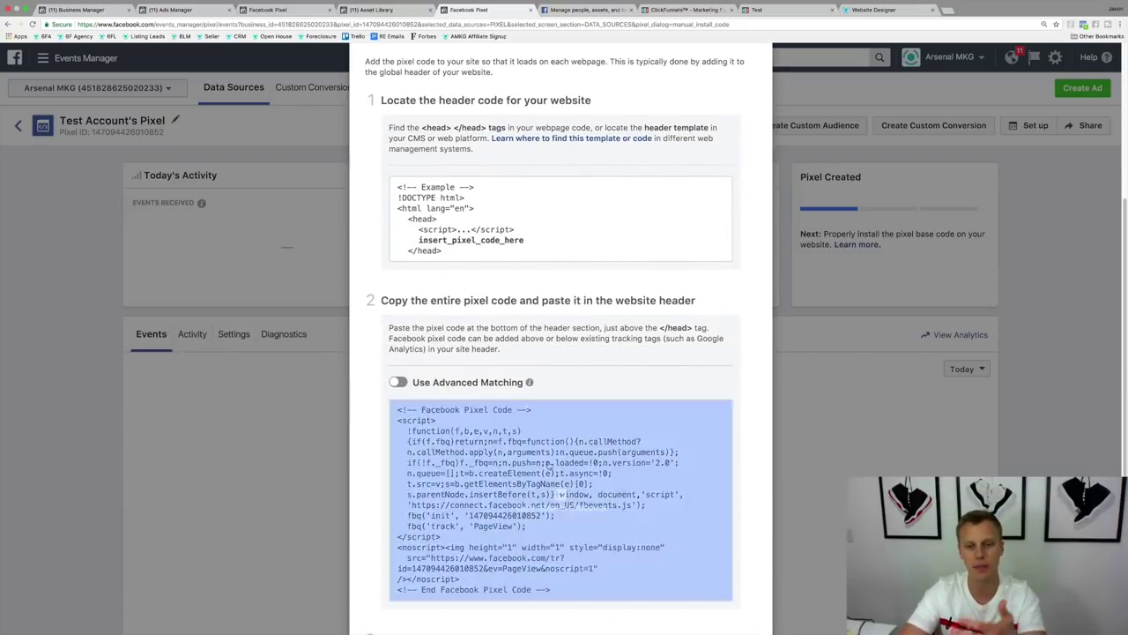
pyautogui.click(484, 491)
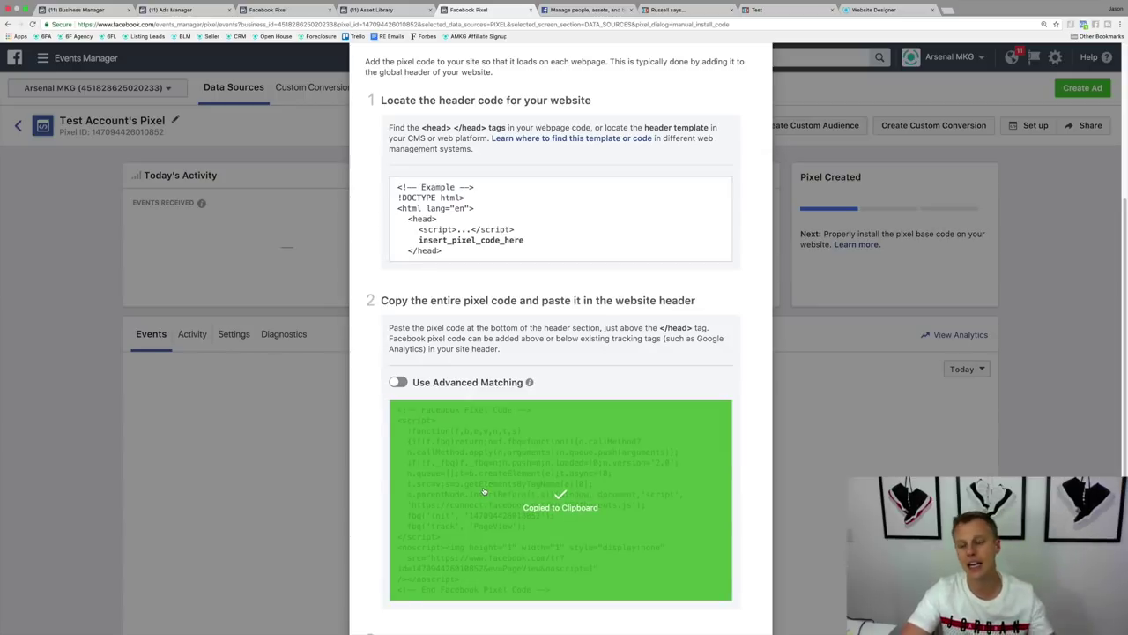